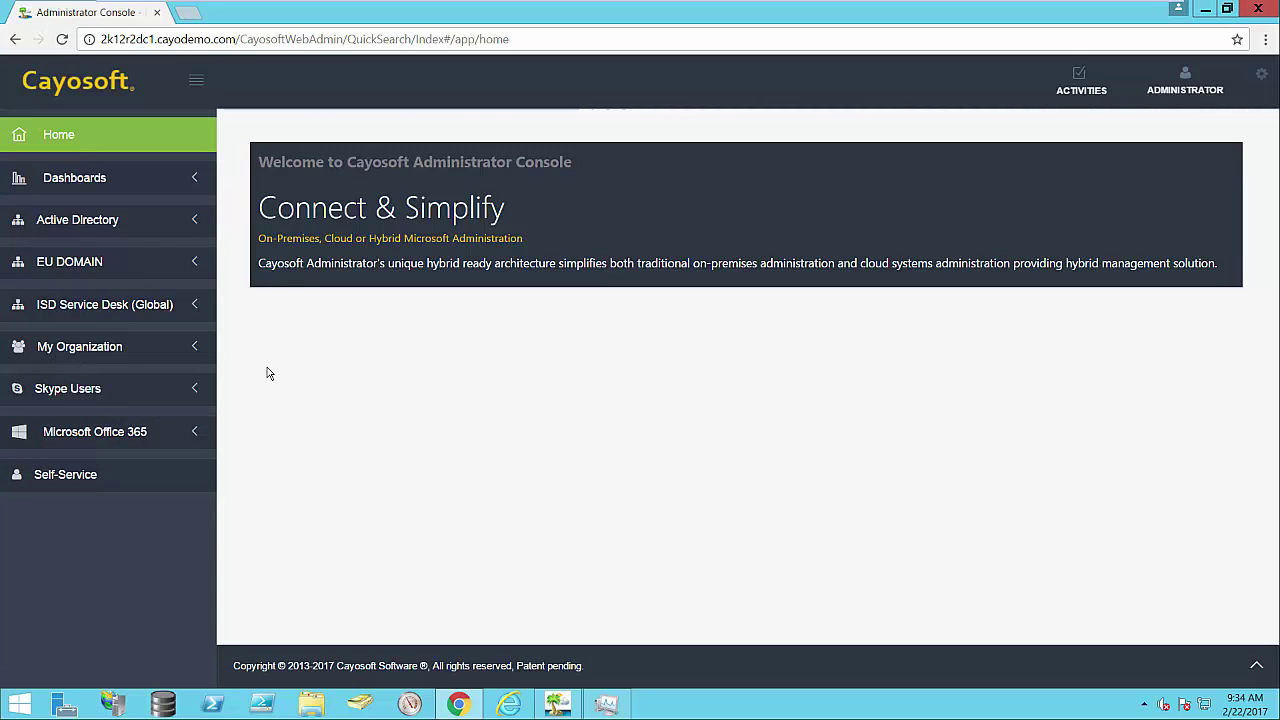
Step: Open the AD Users list under the Active Directory section
click(130, 230)
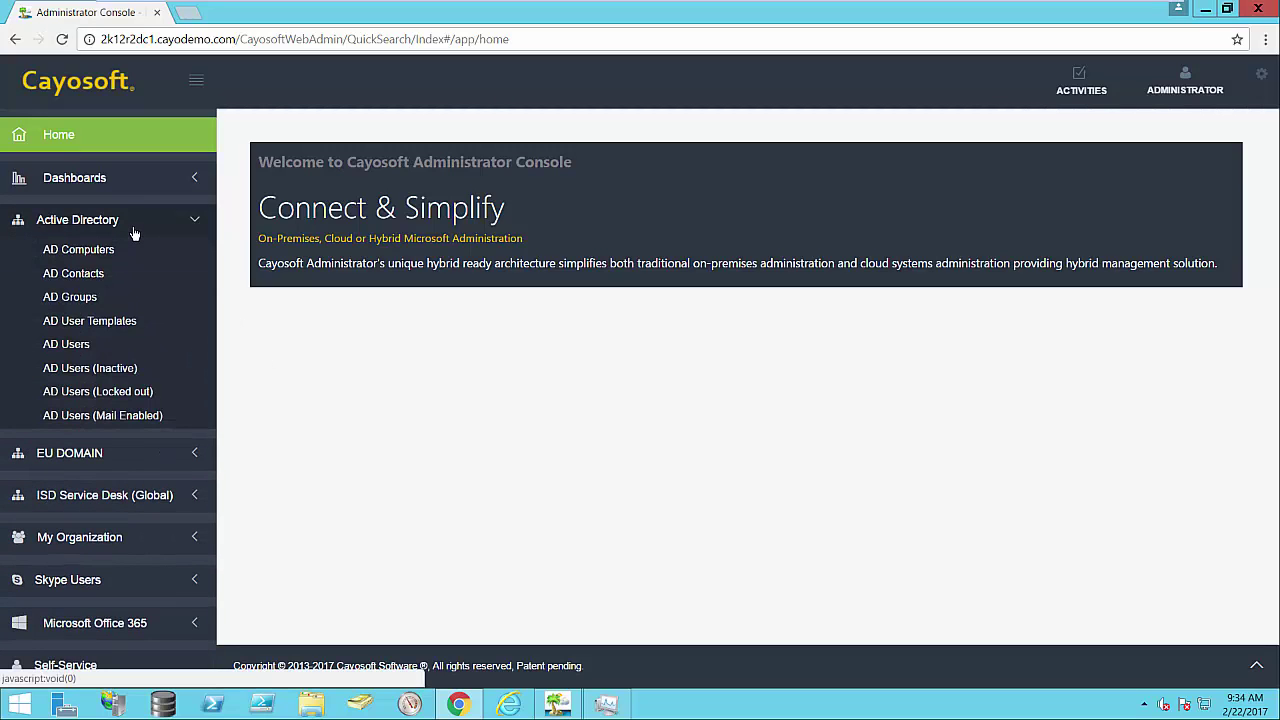
click(104, 350)
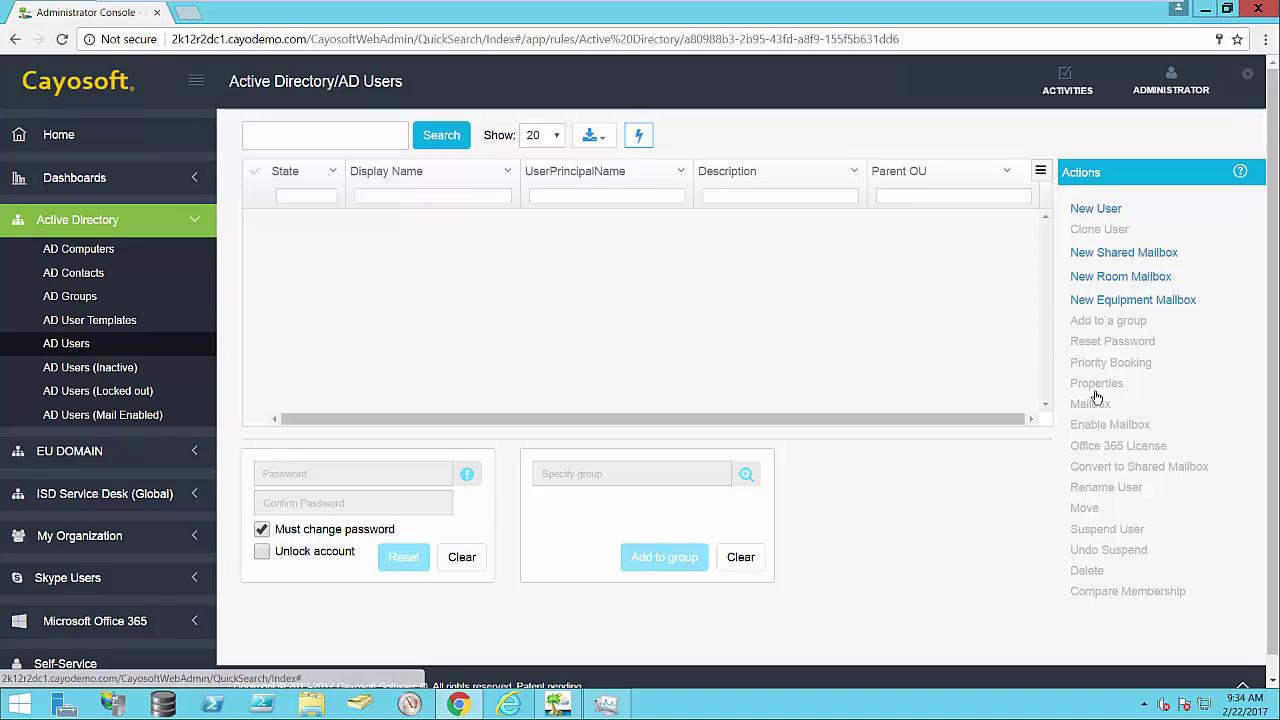
Step: Search the AD users for a partial name, then open the New User dialog
click(343, 136)
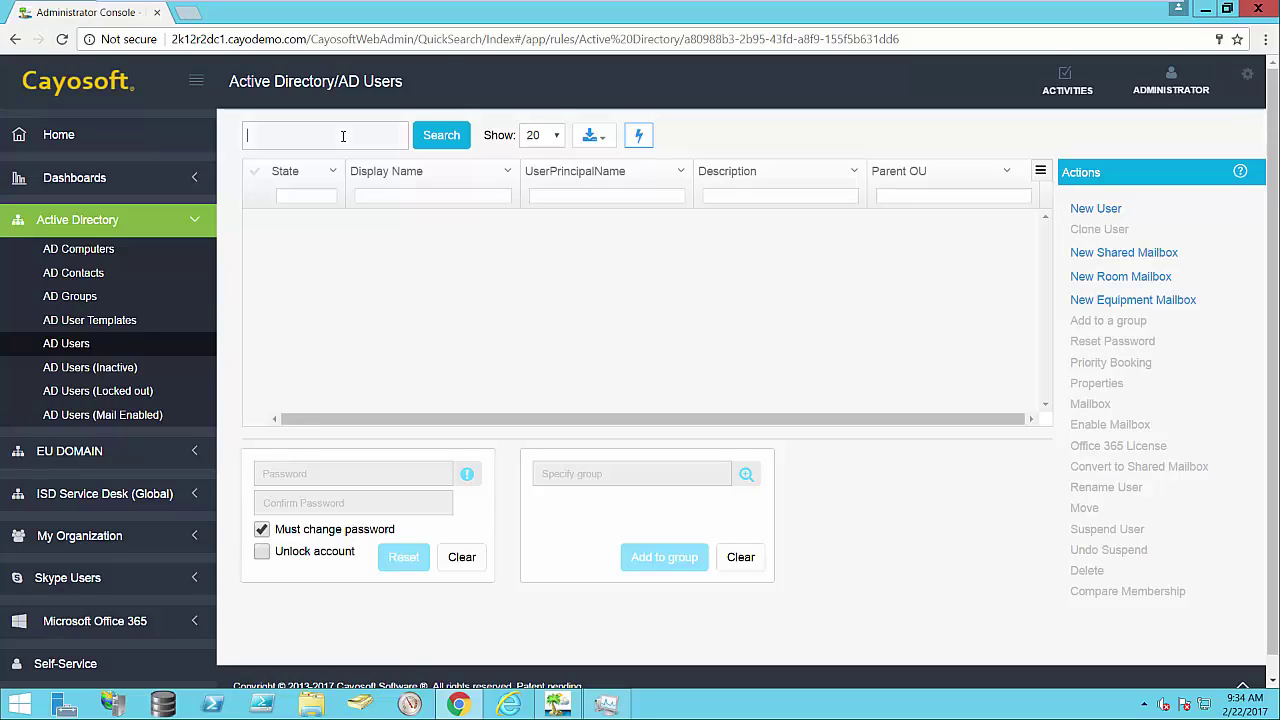
text(alber)
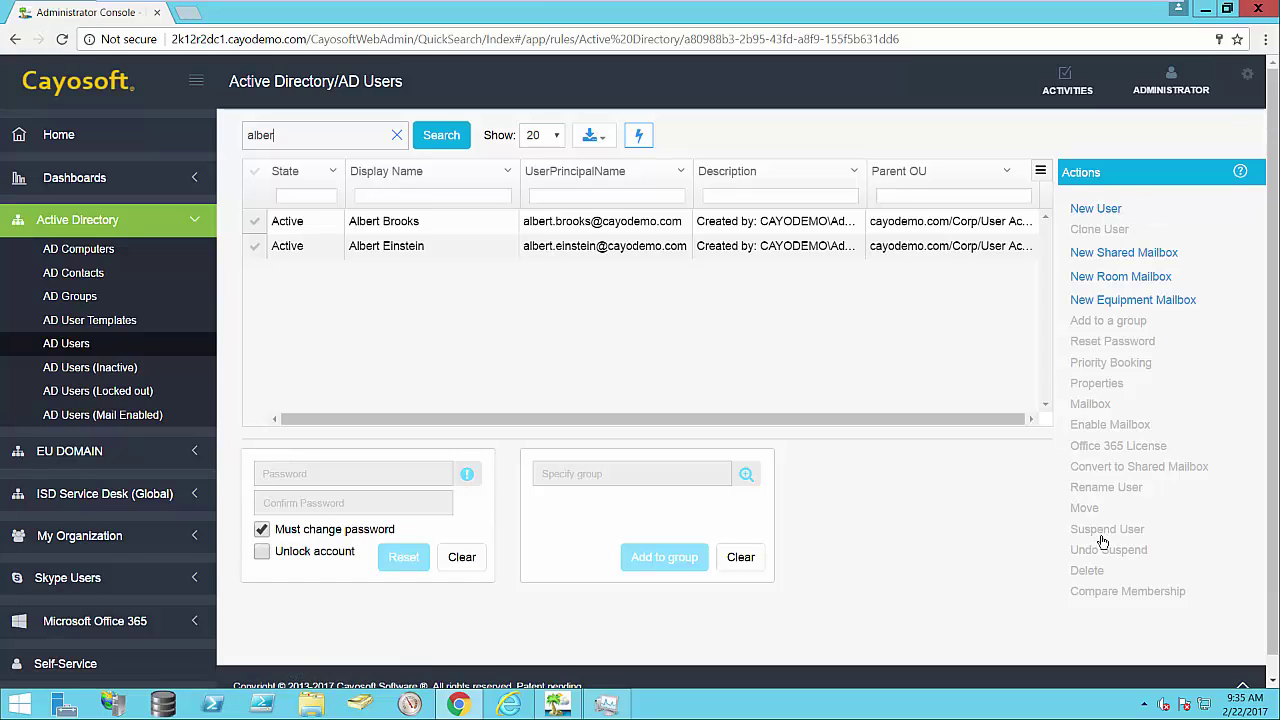
click(1104, 208)
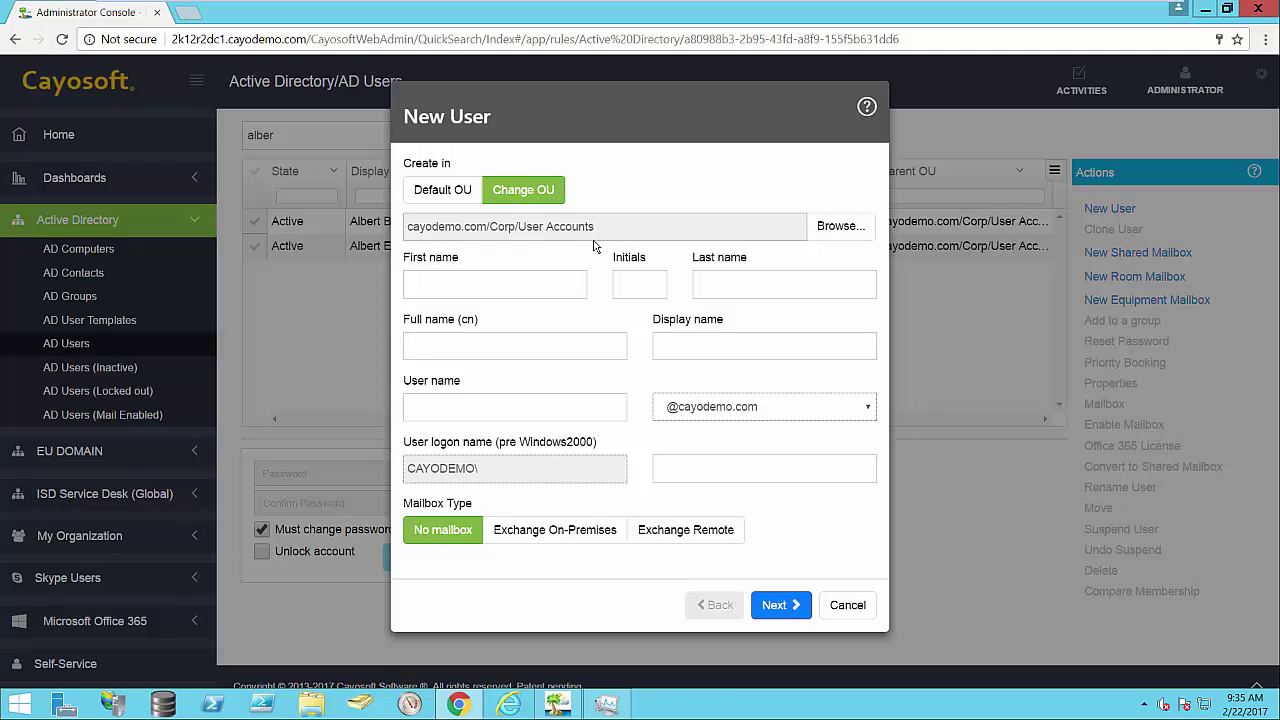
Step: Enter the new user's capitalised first name and surname so the name fields auto-fill
click(500, 286)
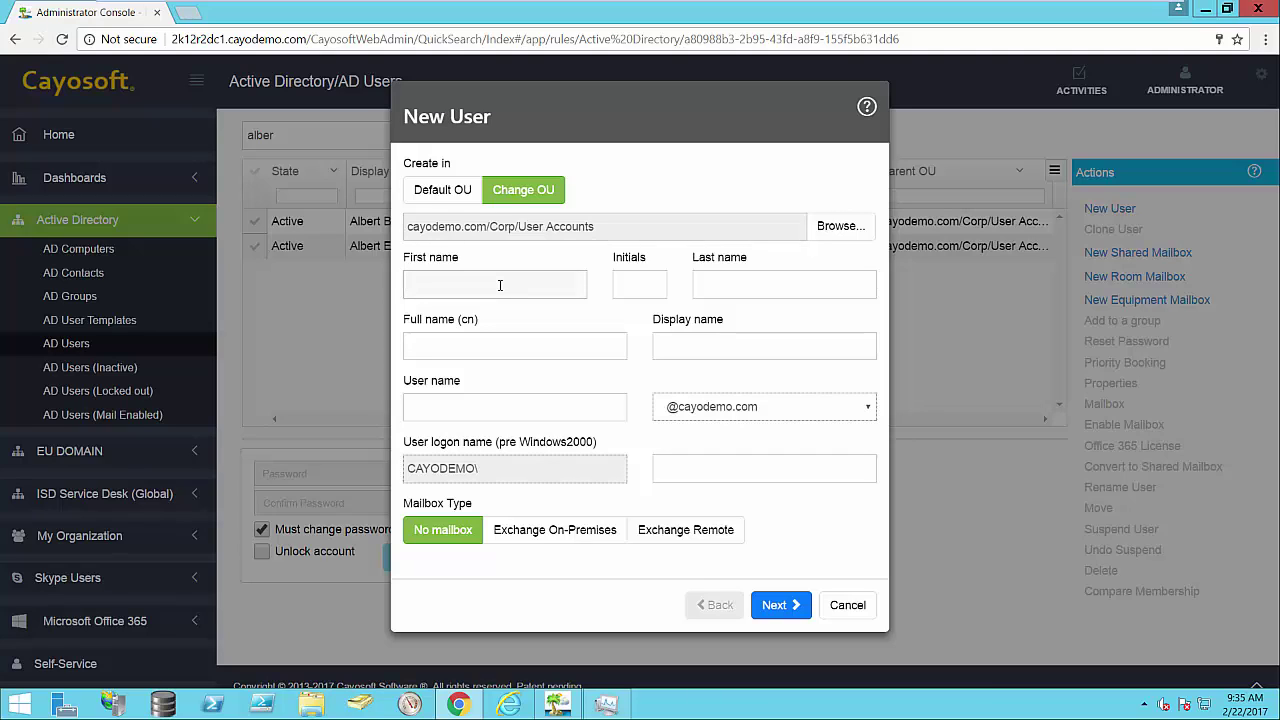
text(sally)
key(BackSpace)
key(BackSpace)
key(BackSpace)
key(BackSpace)
key(BackSpace)
key(Tab)
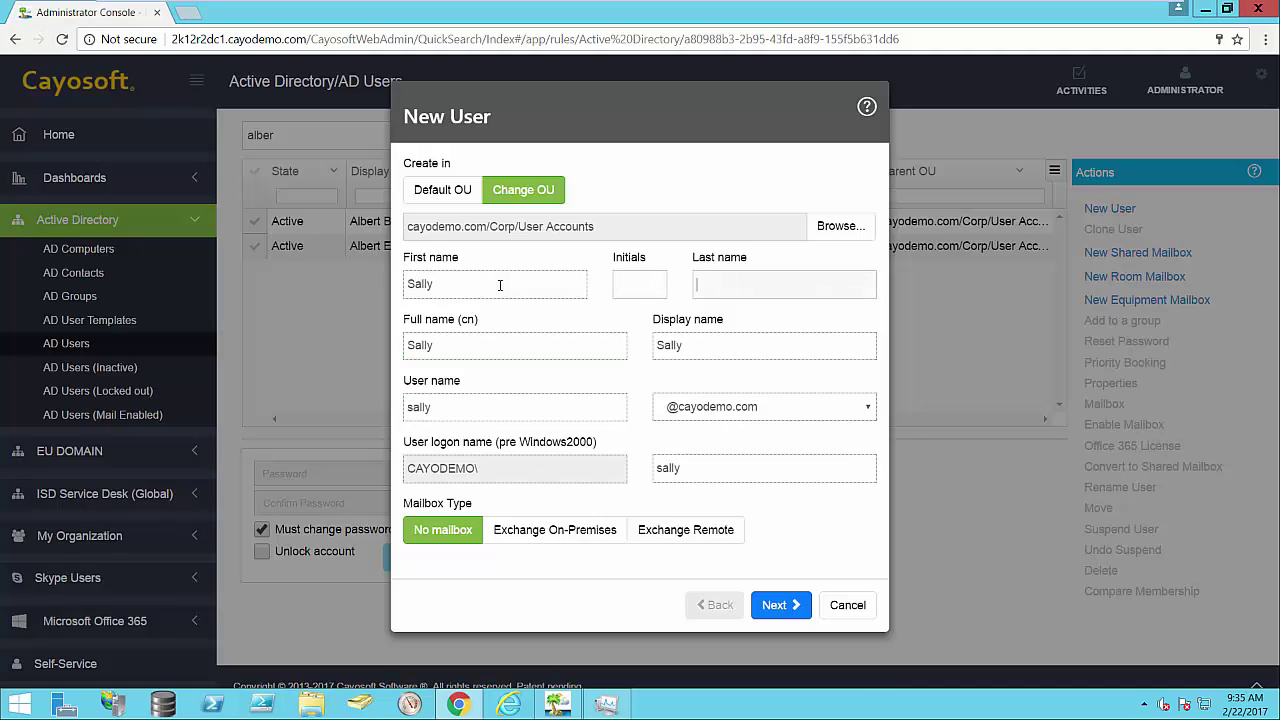
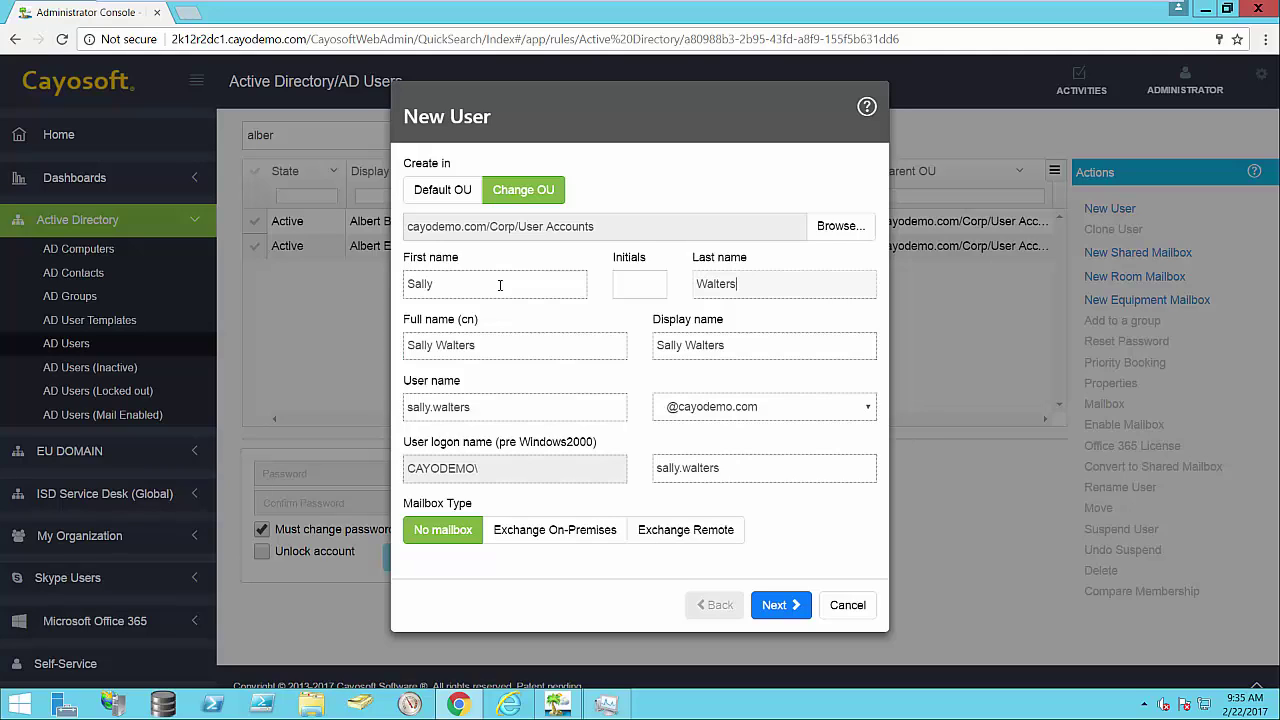
Step: Set the mailbox type to Exchange Remote and bring up its license options
click(584, 532)
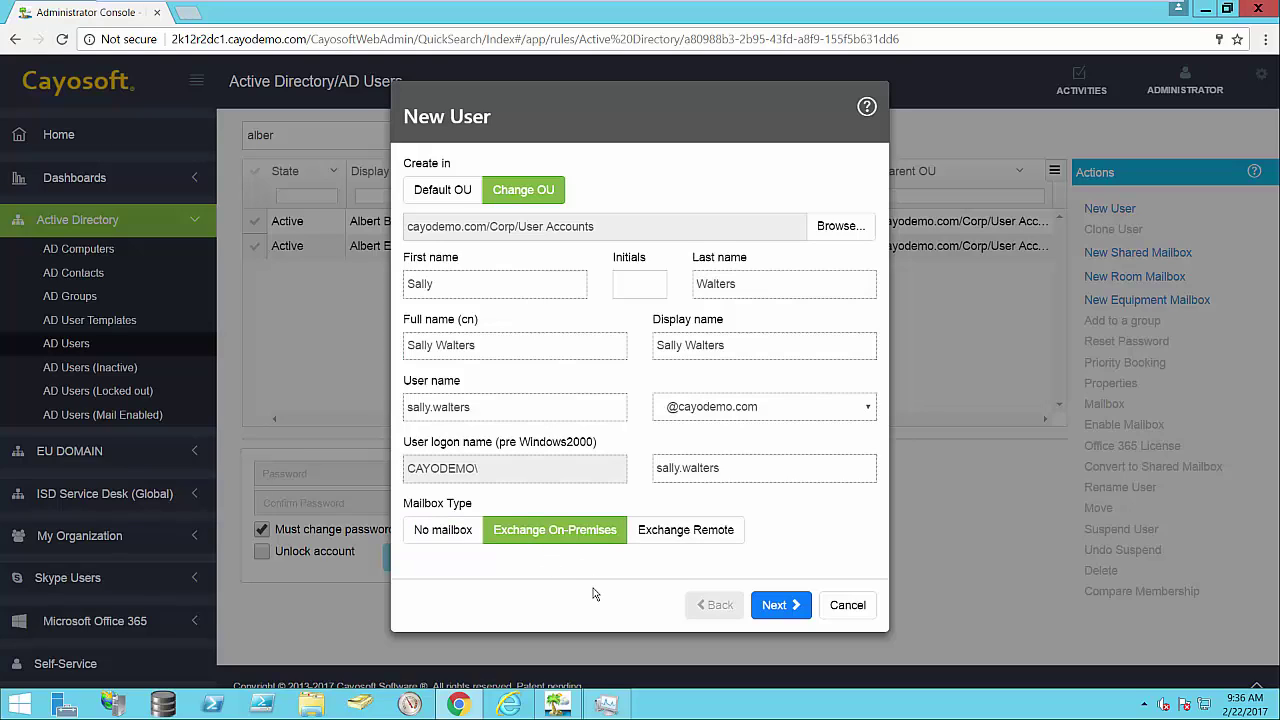
click(688, 540)
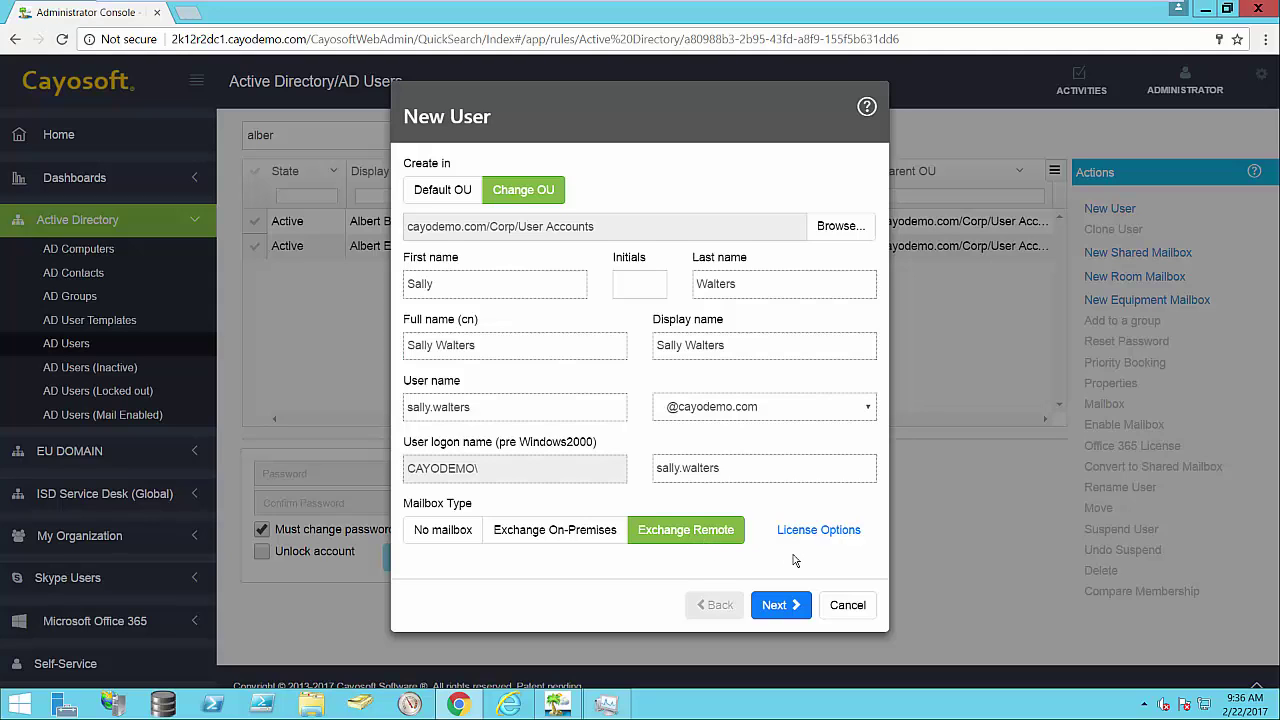
click(820, 530)
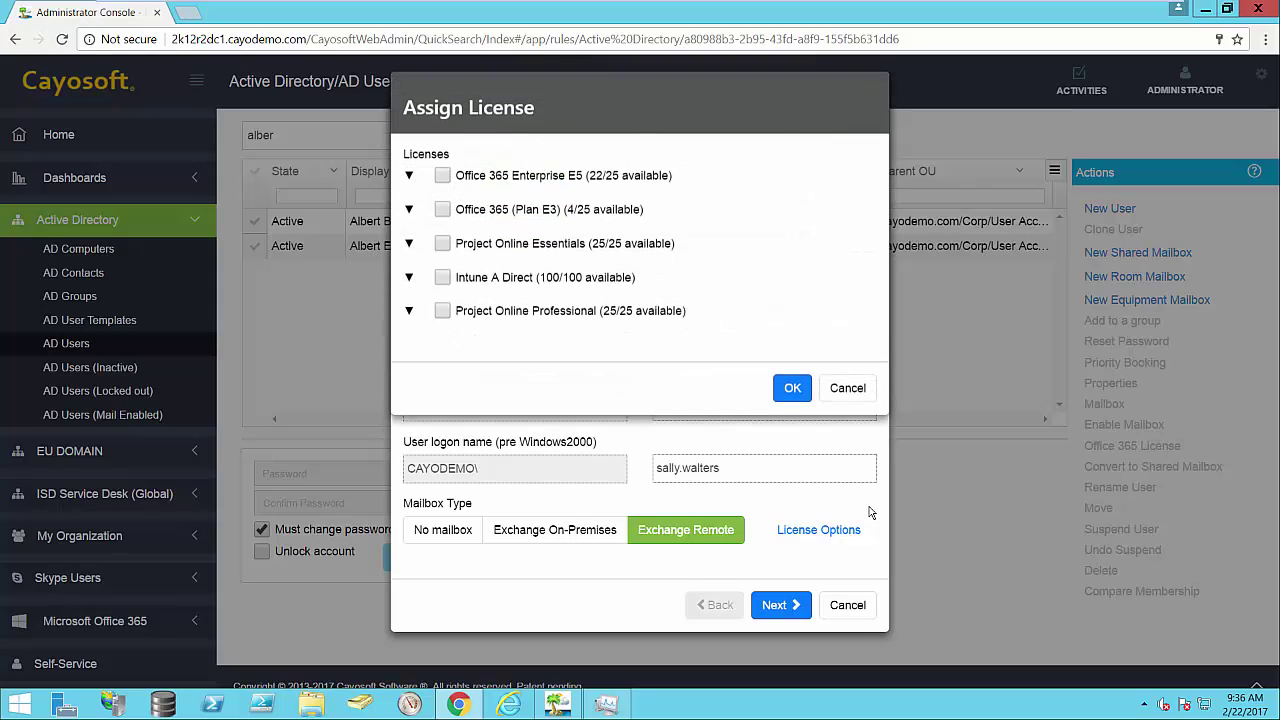
Step: Assign the Office 365 Enterprise E5 licence and go on to the password settings
click(443, 185)
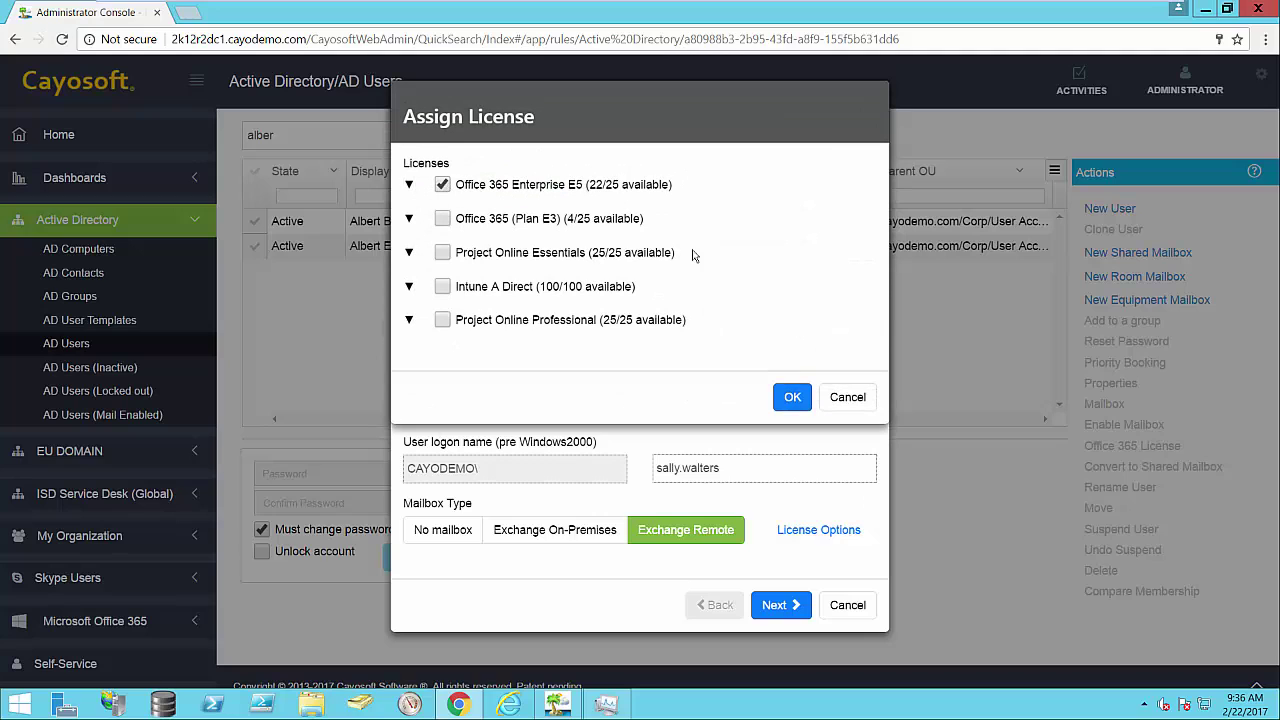
click(789, 398)
click(779, 605)
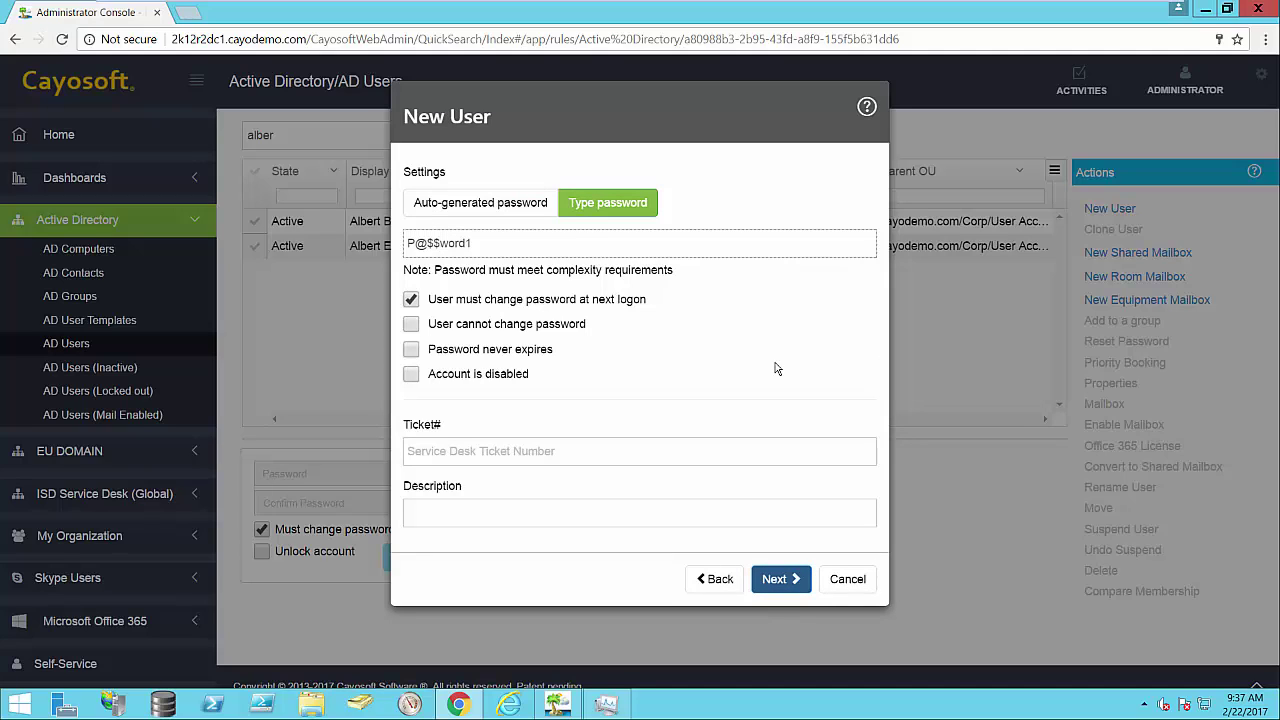
Step: Keep a typed password with 'User must change password' at next logon enabled
click(469, 205)
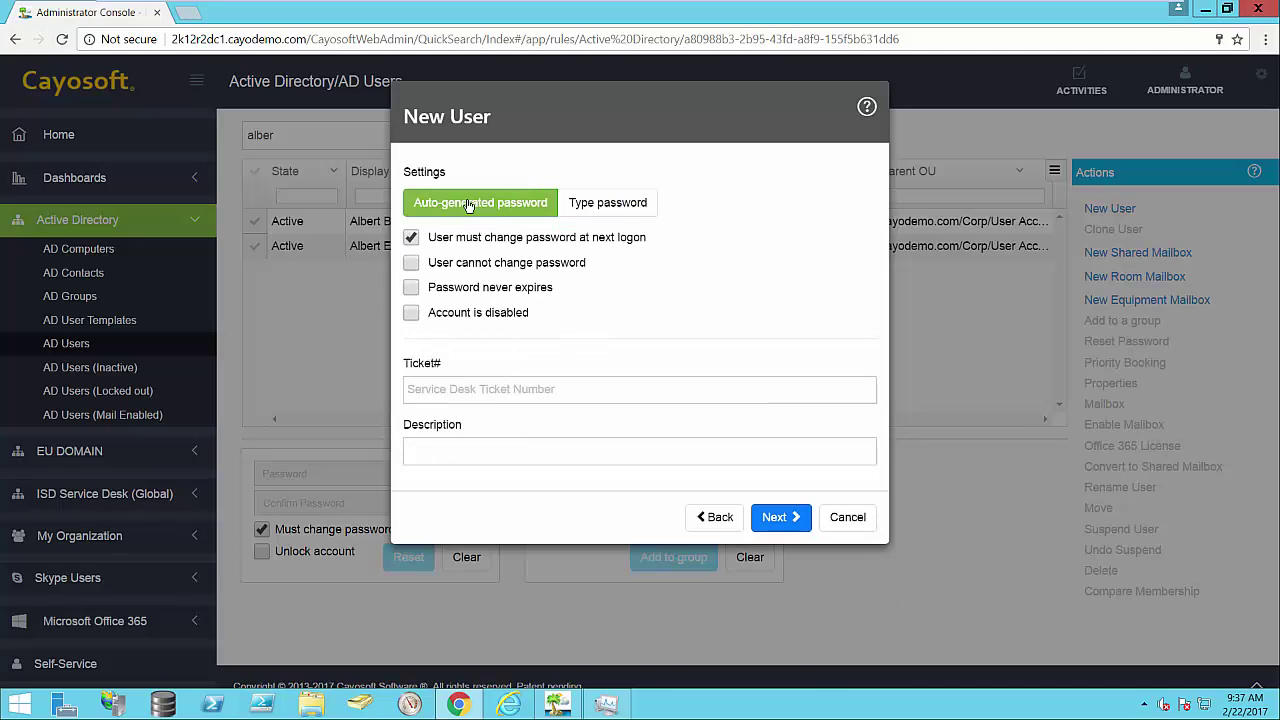
click(606, 203)
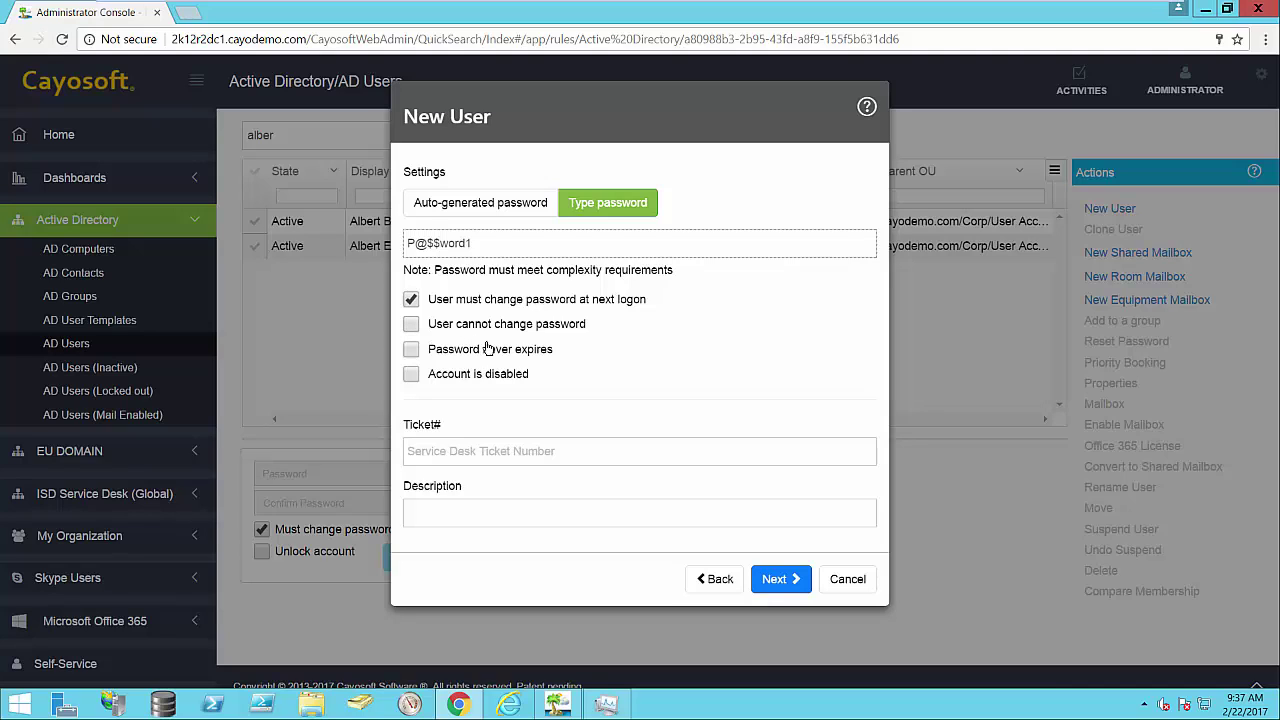
click(447, 307)
click(448, 307)
Step: Enter the service desk ticket number and proceed to the Organization details
click(490, 446)
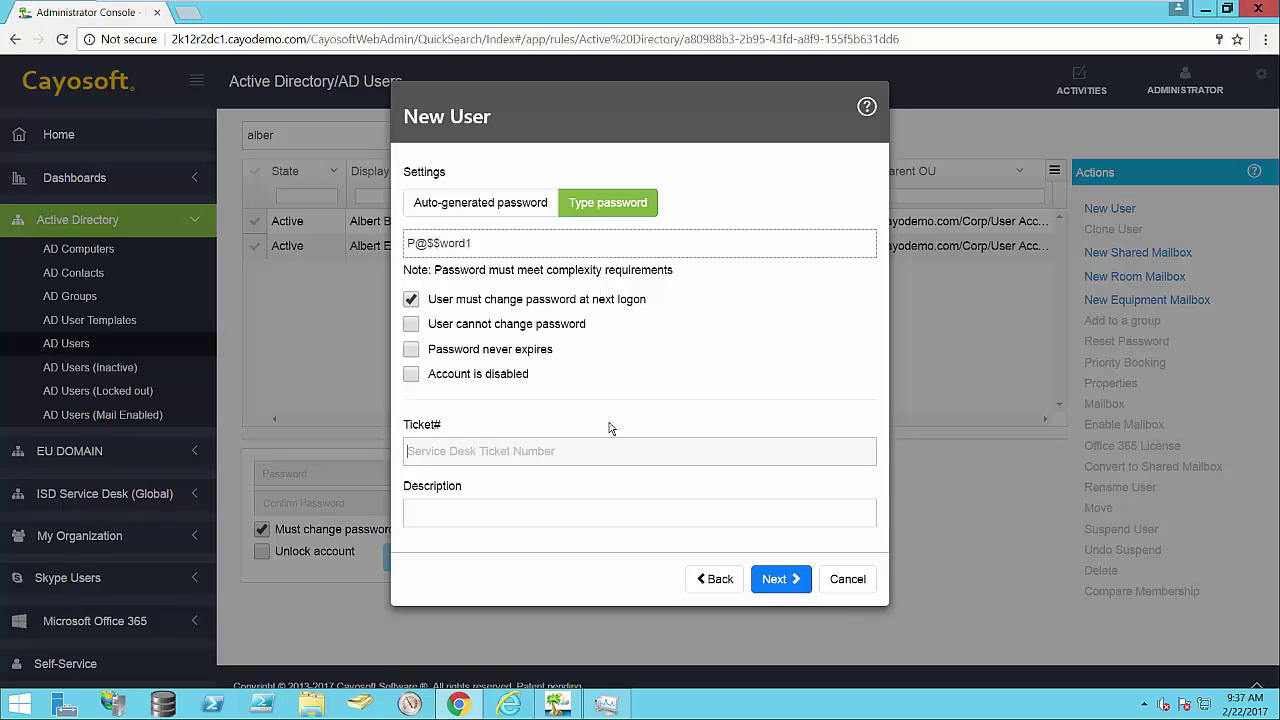
text(S)
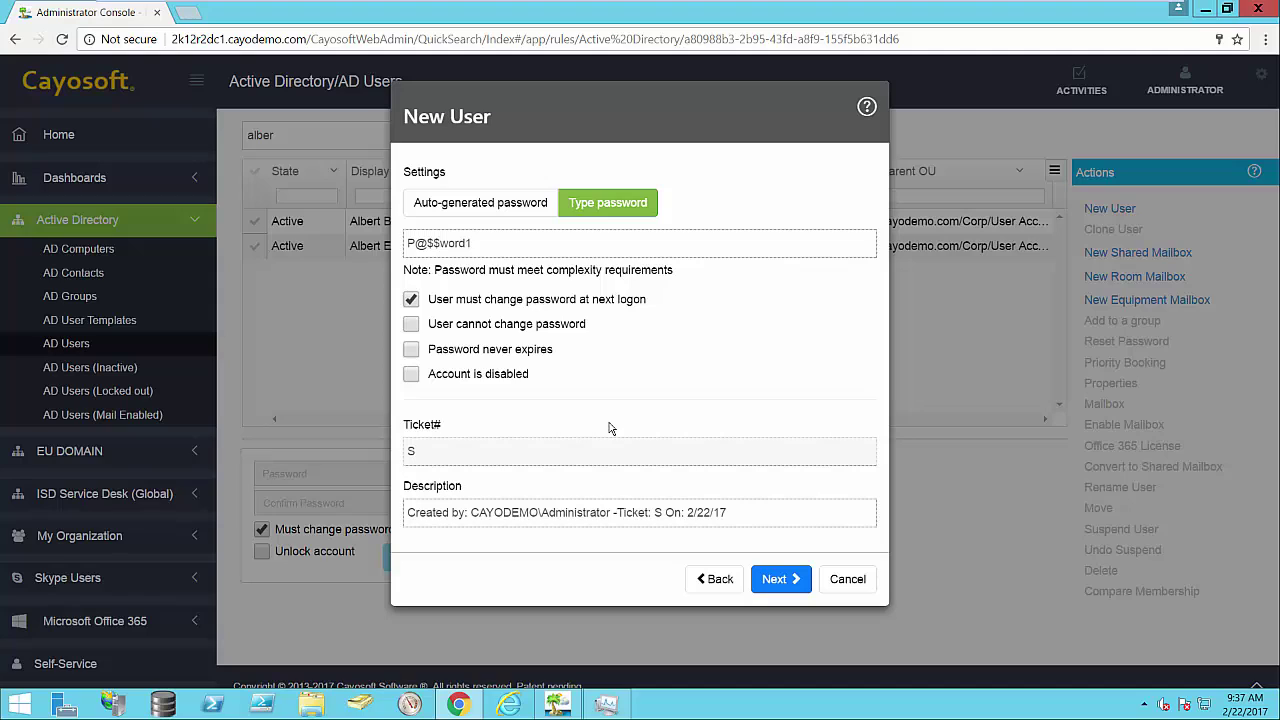
text(N-5678)
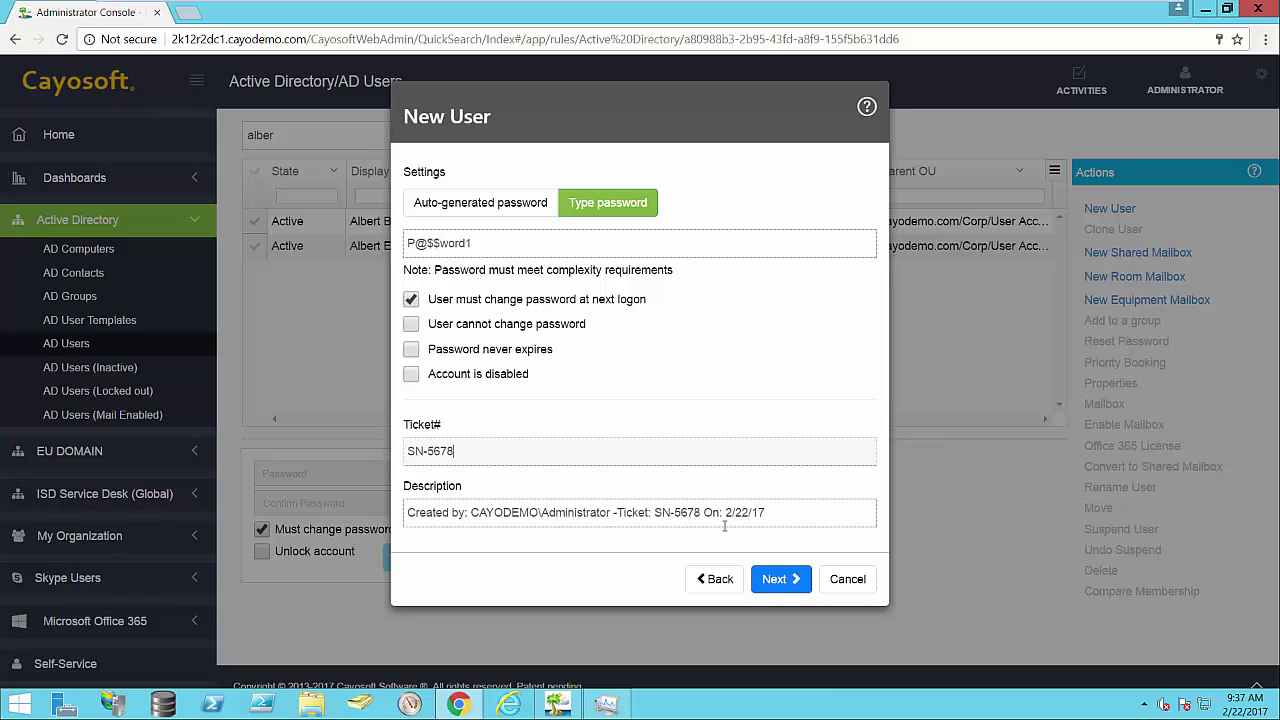
click(788, 581)
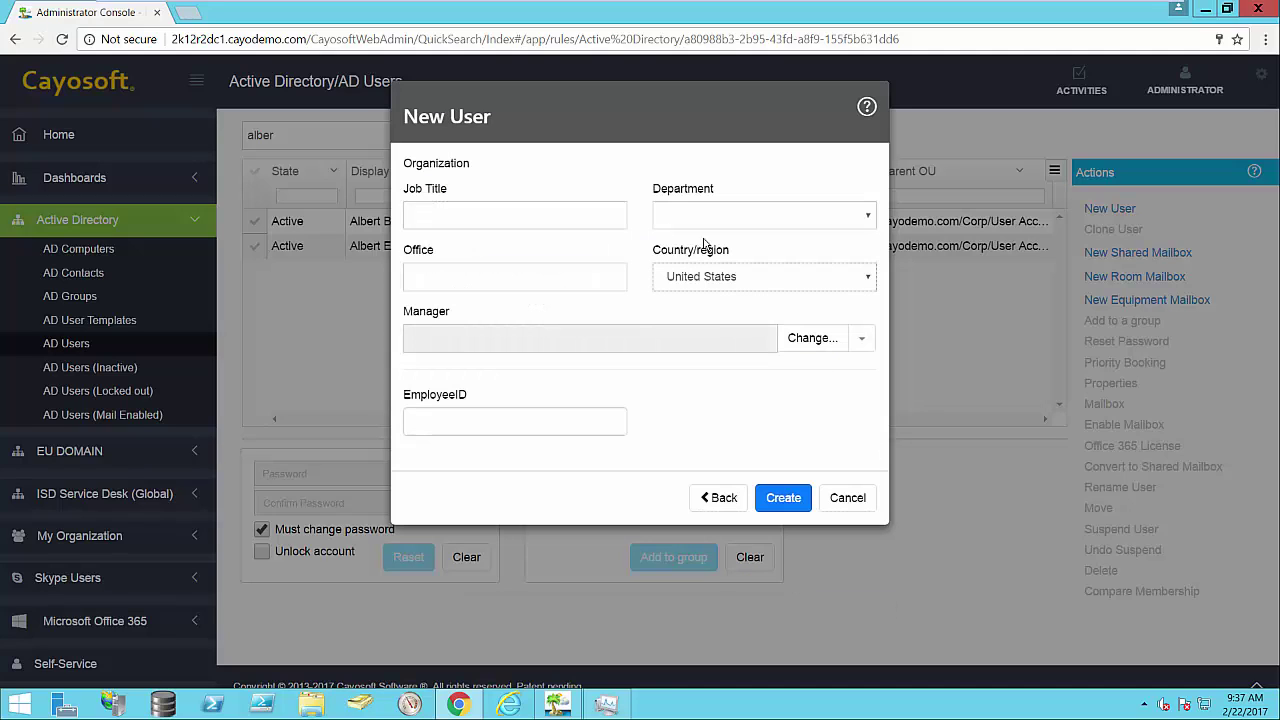
Step: Set the job title to Engineer and the department to Engineering
click(557, 225)
text(Engineer)
click(774, 222)
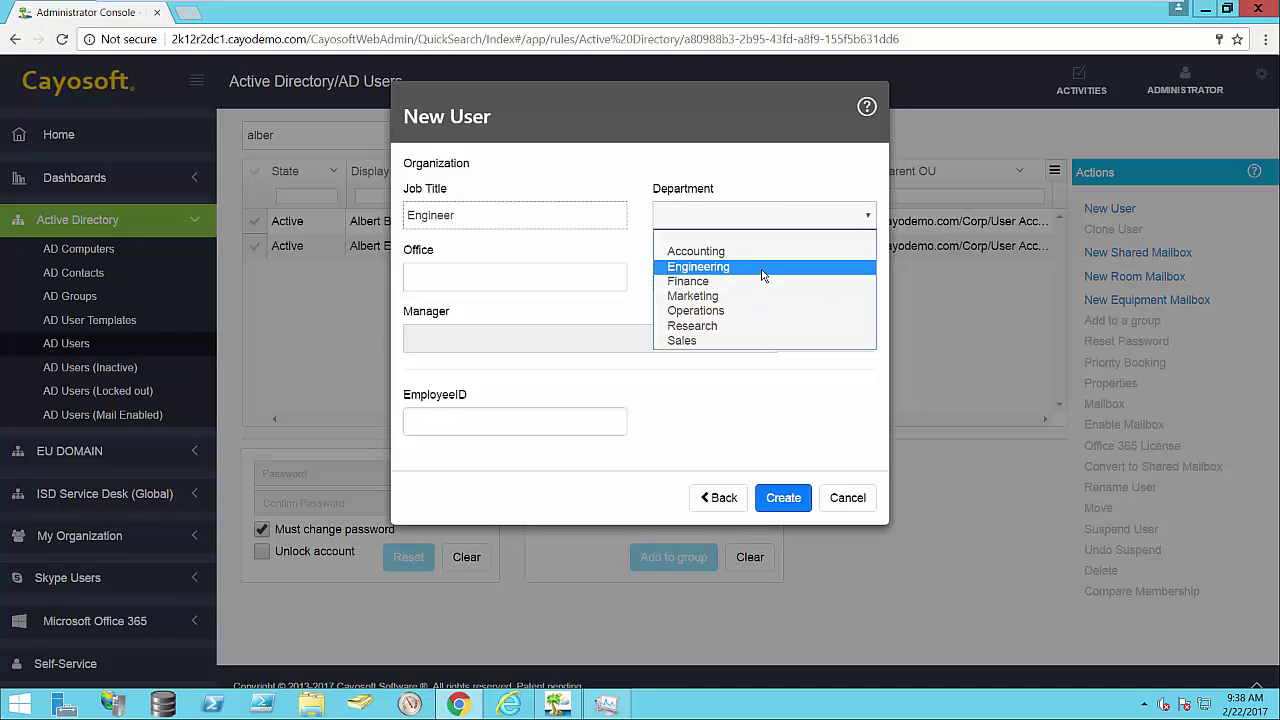
click(762, 268)
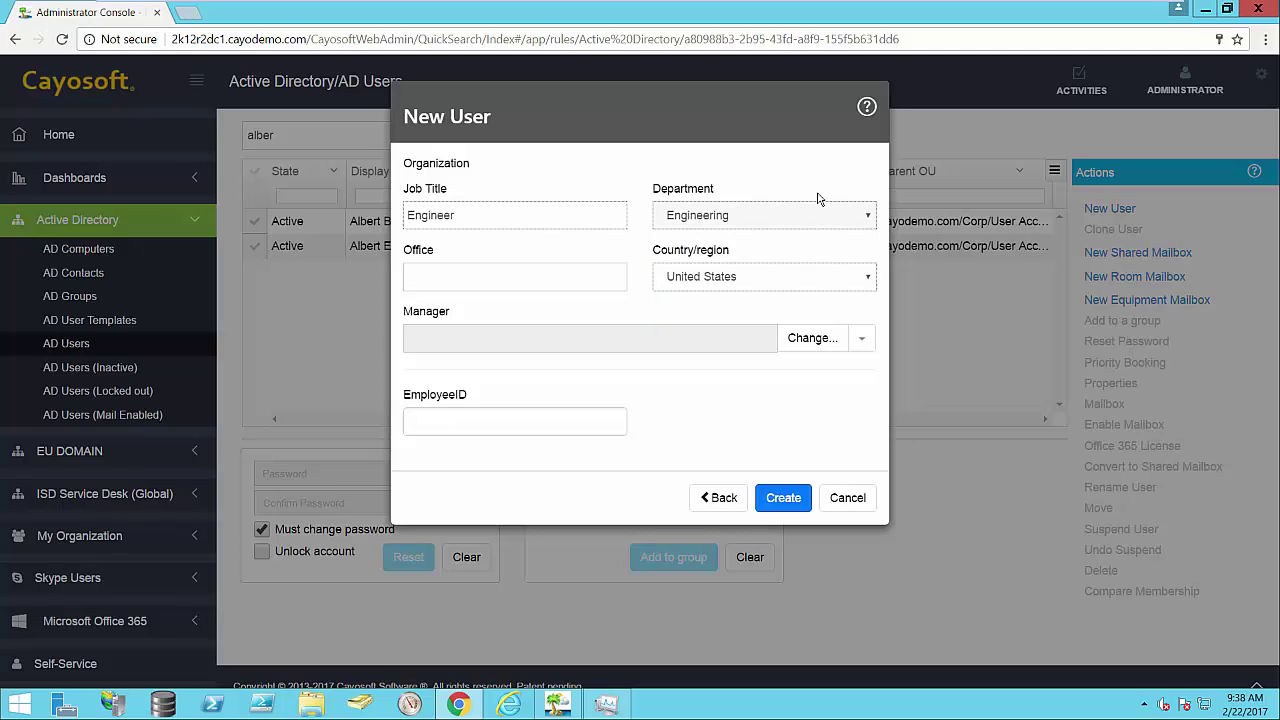
Step: Enter the corrected employee ID and create the new user account
click(580, 429)
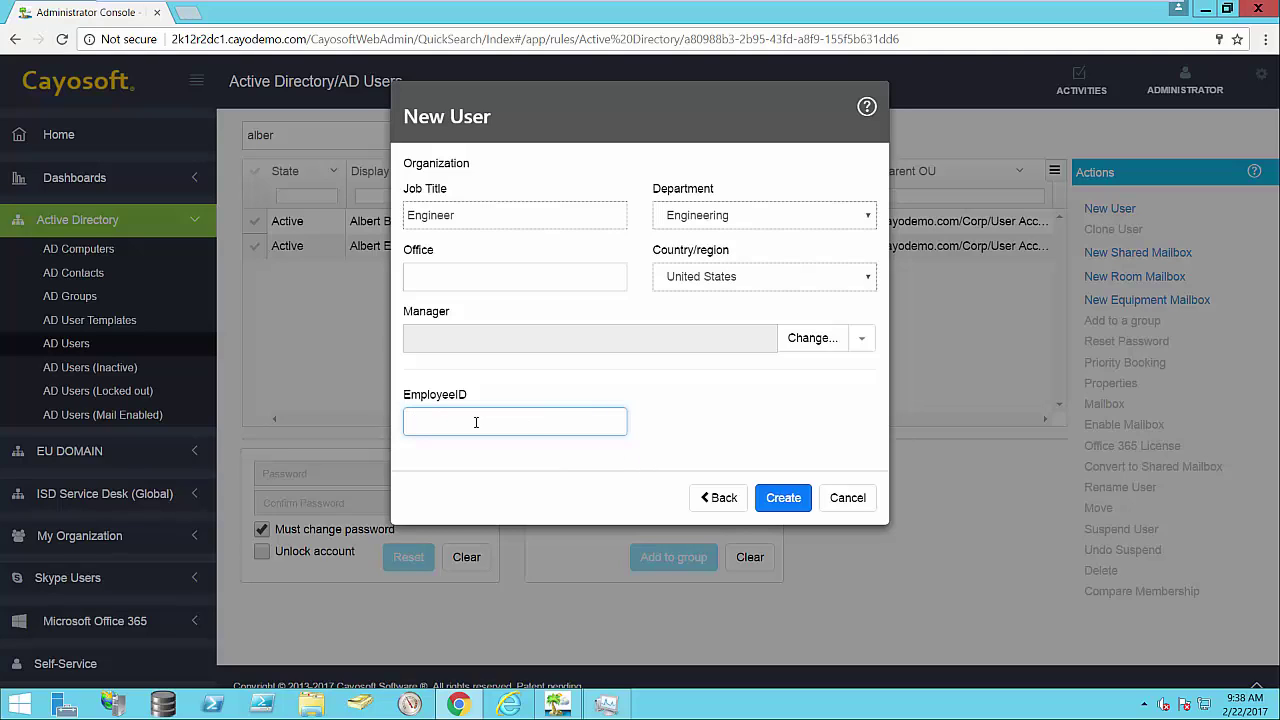
text(32423444444444444444)
key(BackSpace)
key(BackSpace)
key(BackSpace)
key(BackSpace)
key(BackSpace)
key(BackSpace)
key(BackSpace)
key(BackSpace)
key(BackSpace)
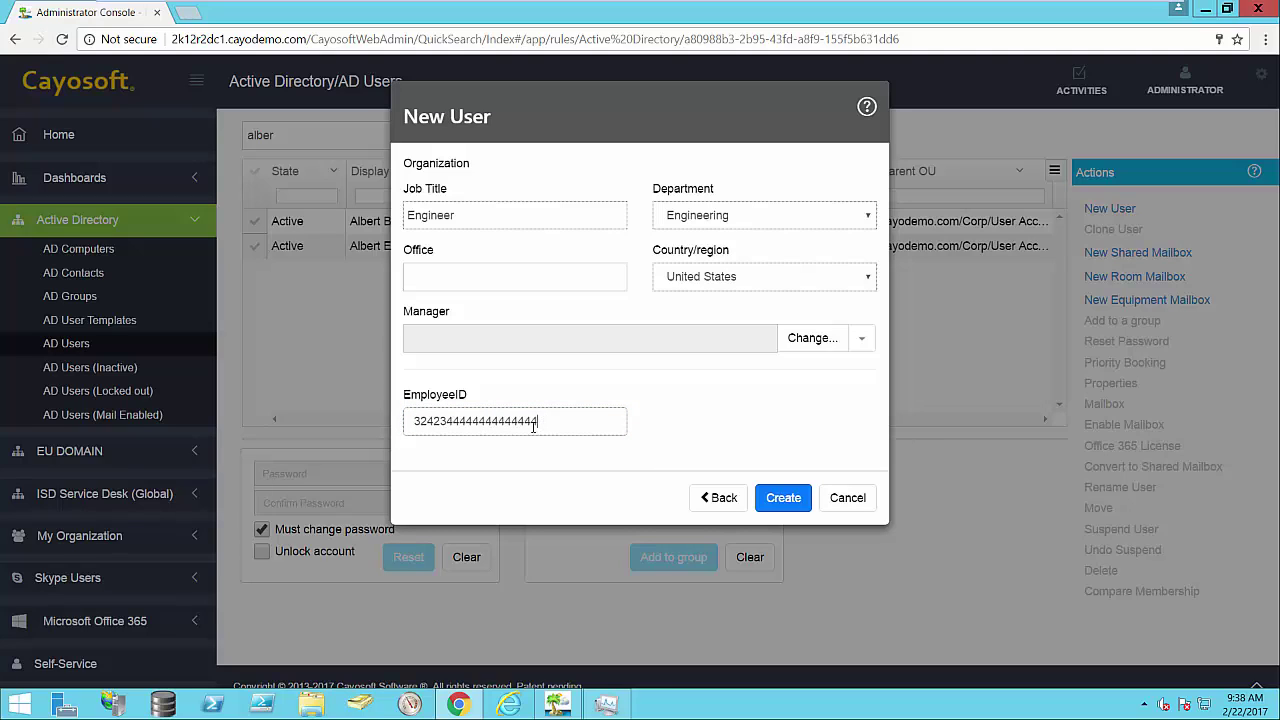
key(BackSpace)
key(BackSpace)
key(BackSpace)
key(BackSpace)
key(BackSpace)
key(BackSpace)
click(788, 499)
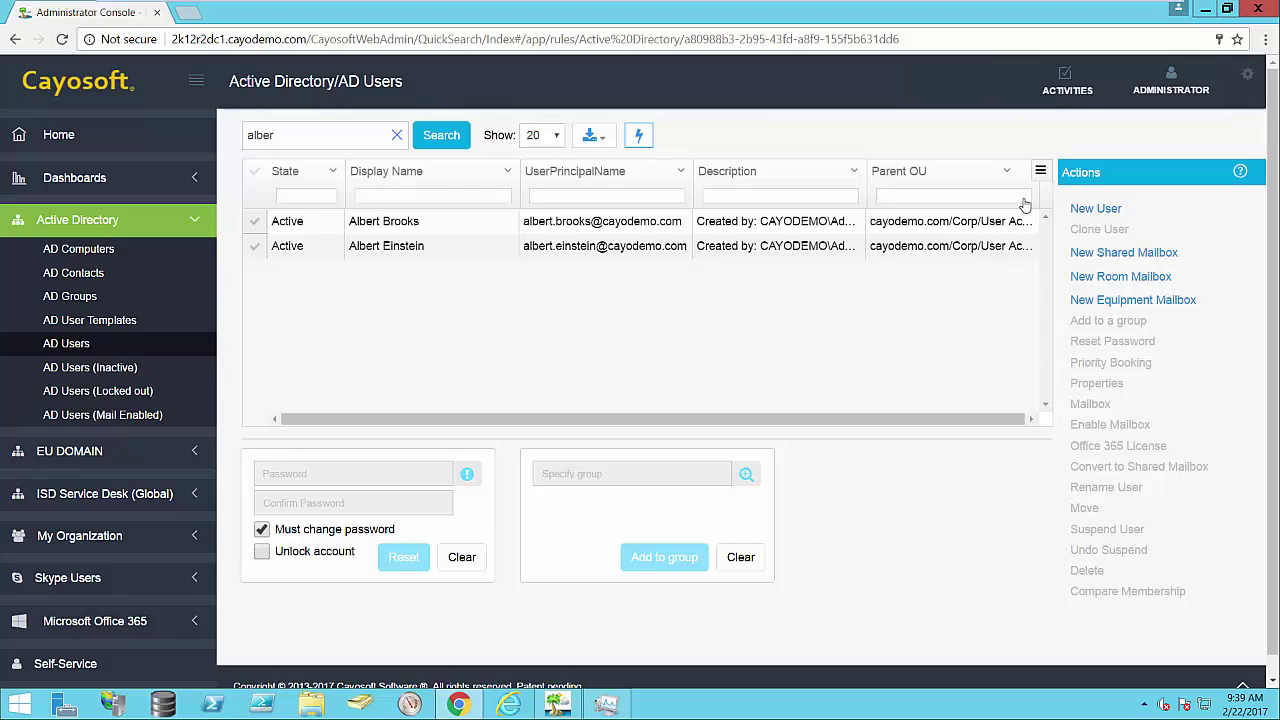
Step: Check the activity notifications for the pending New User operation, then close them
click(1064, 101)
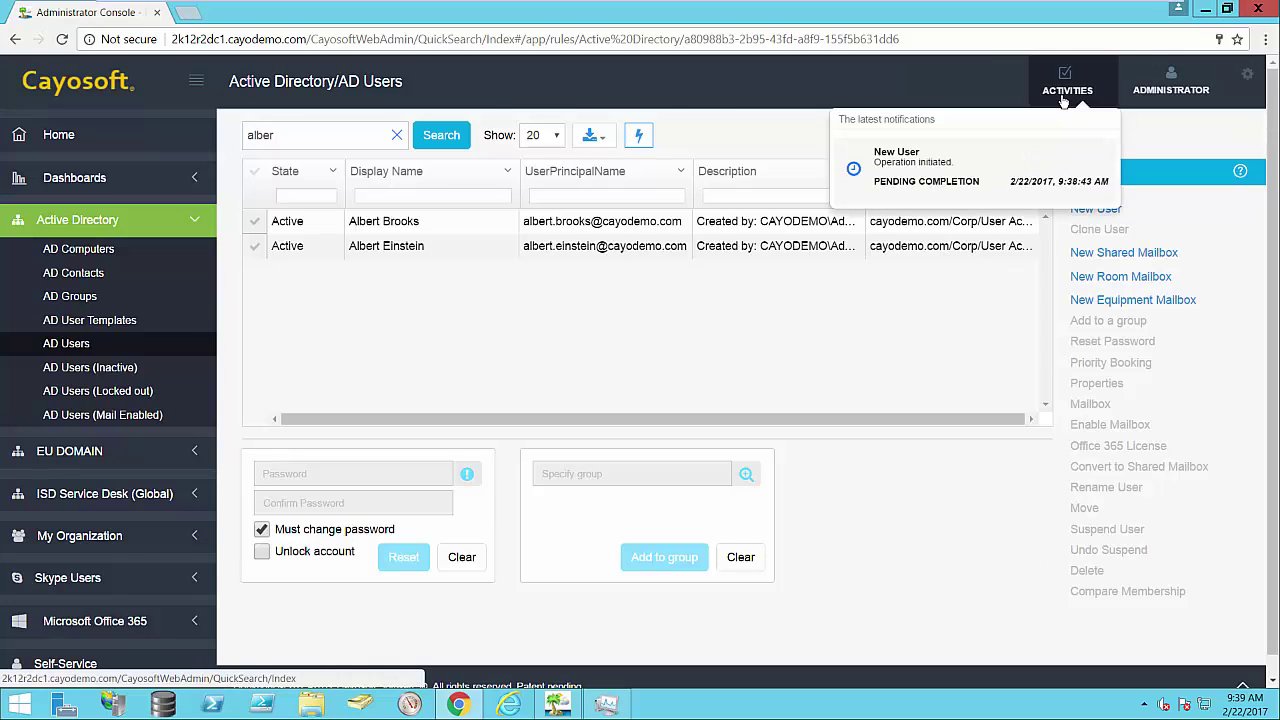
click(1066, 100)
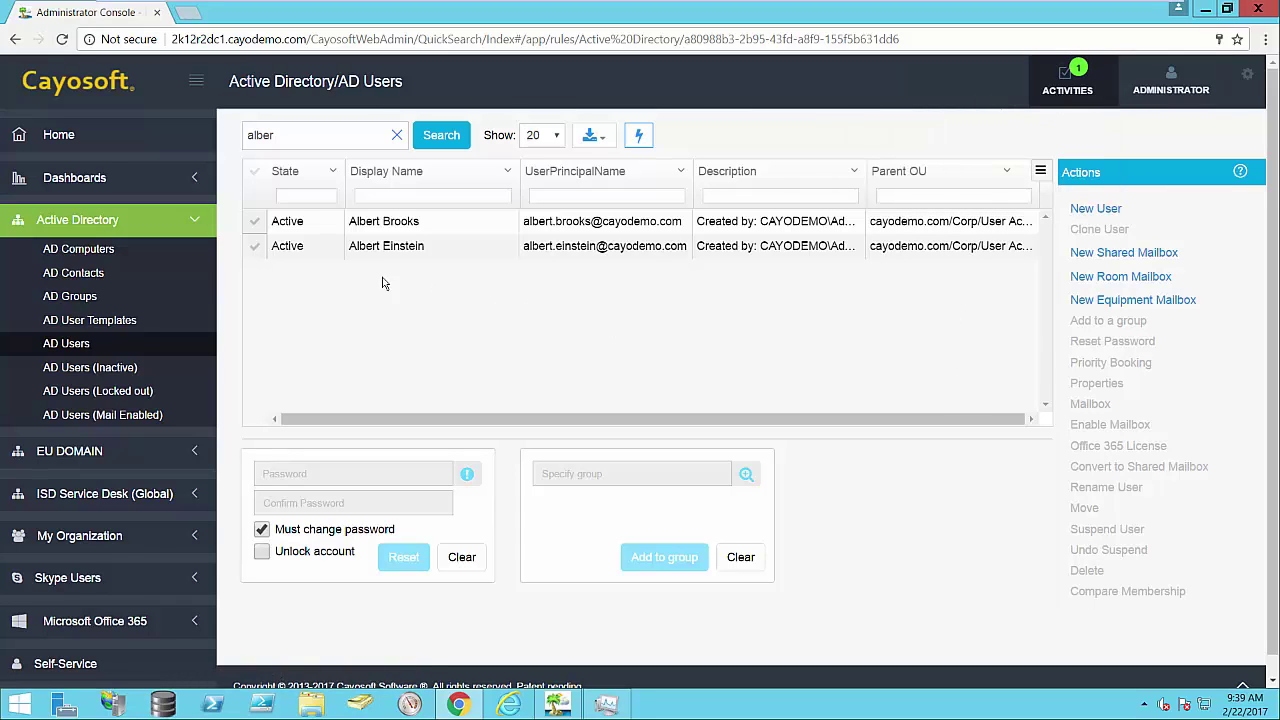
Step: Reset the second listed user's password to a randomly generated one
click(255, 248)
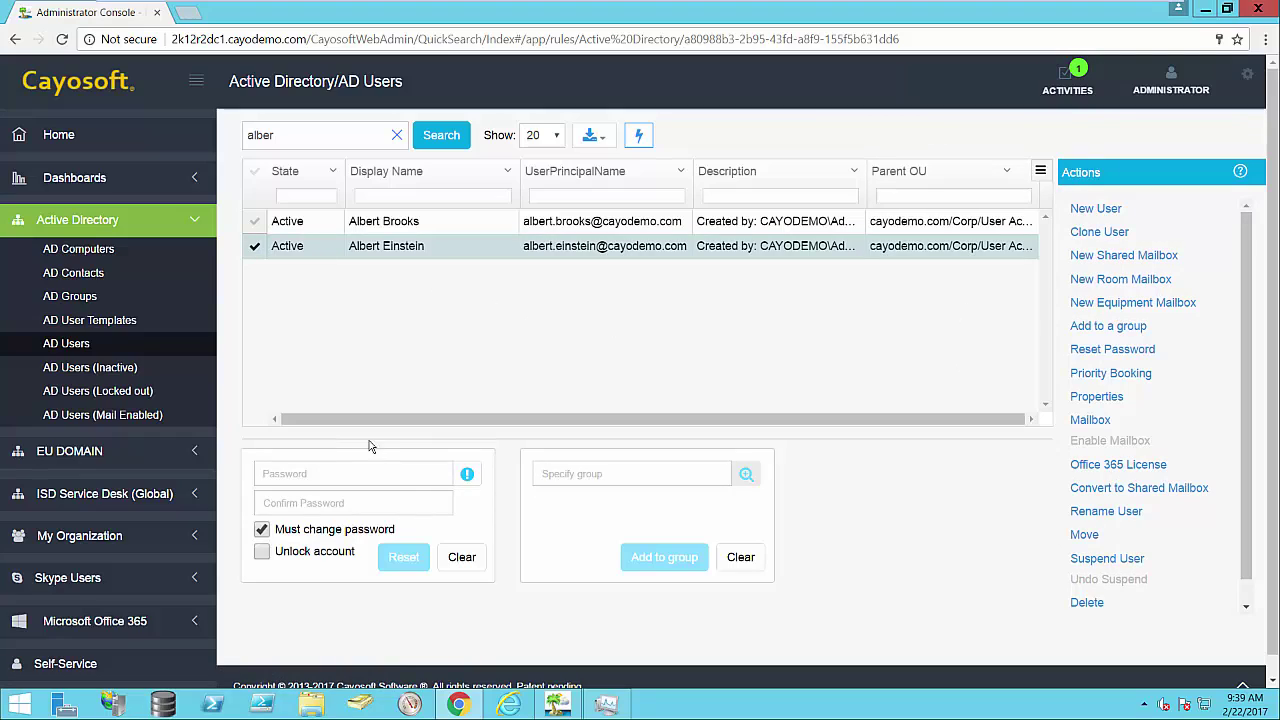
click(467, 482)
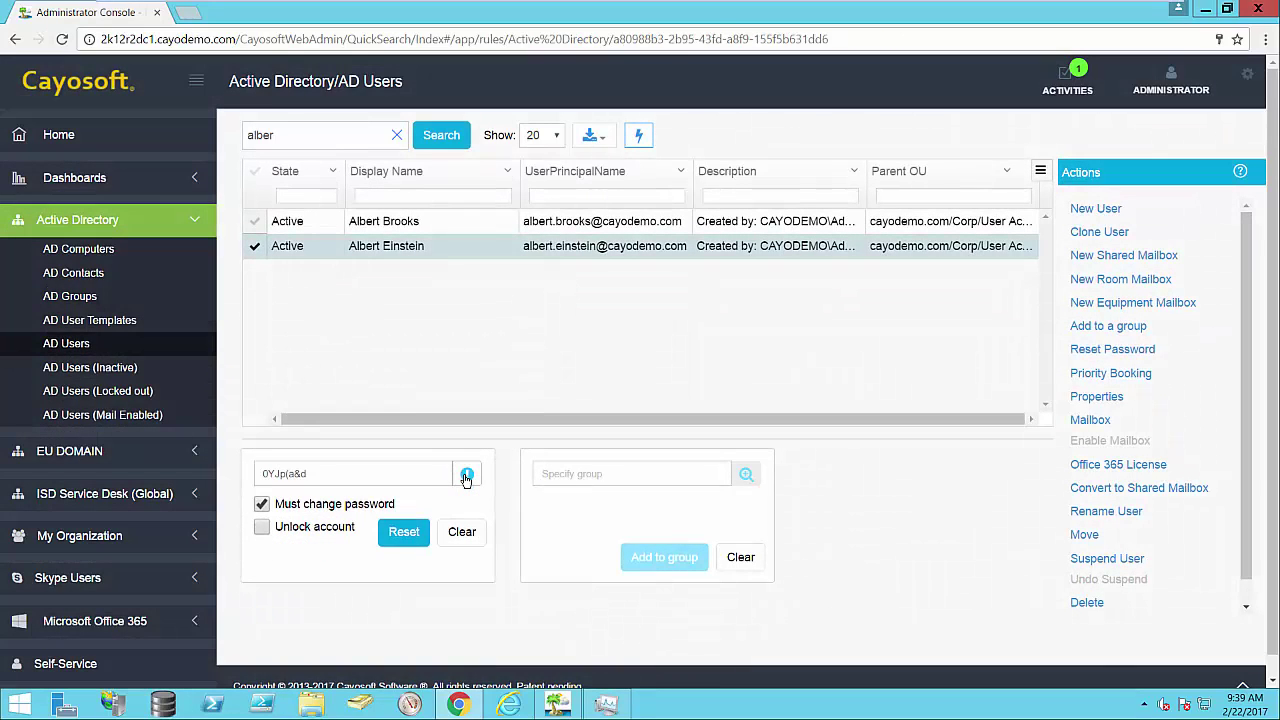
click(398, 531)
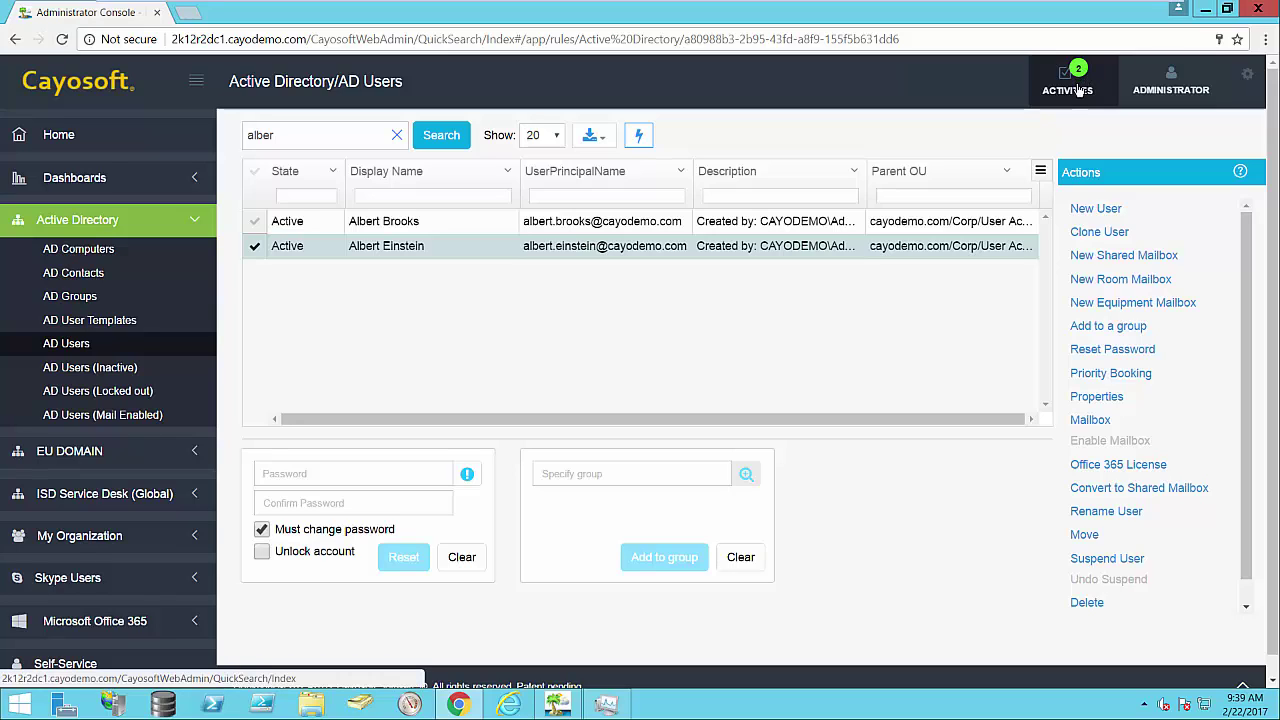
click(1078, 92)
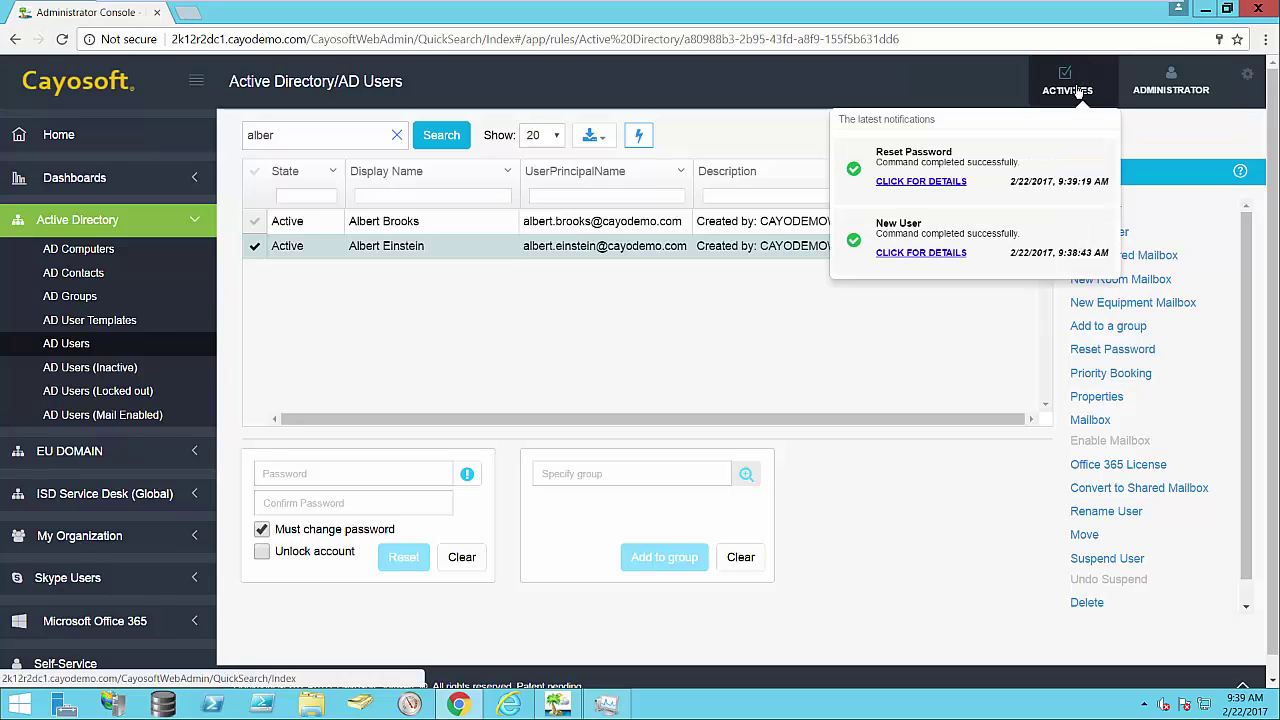
click(934, 252)
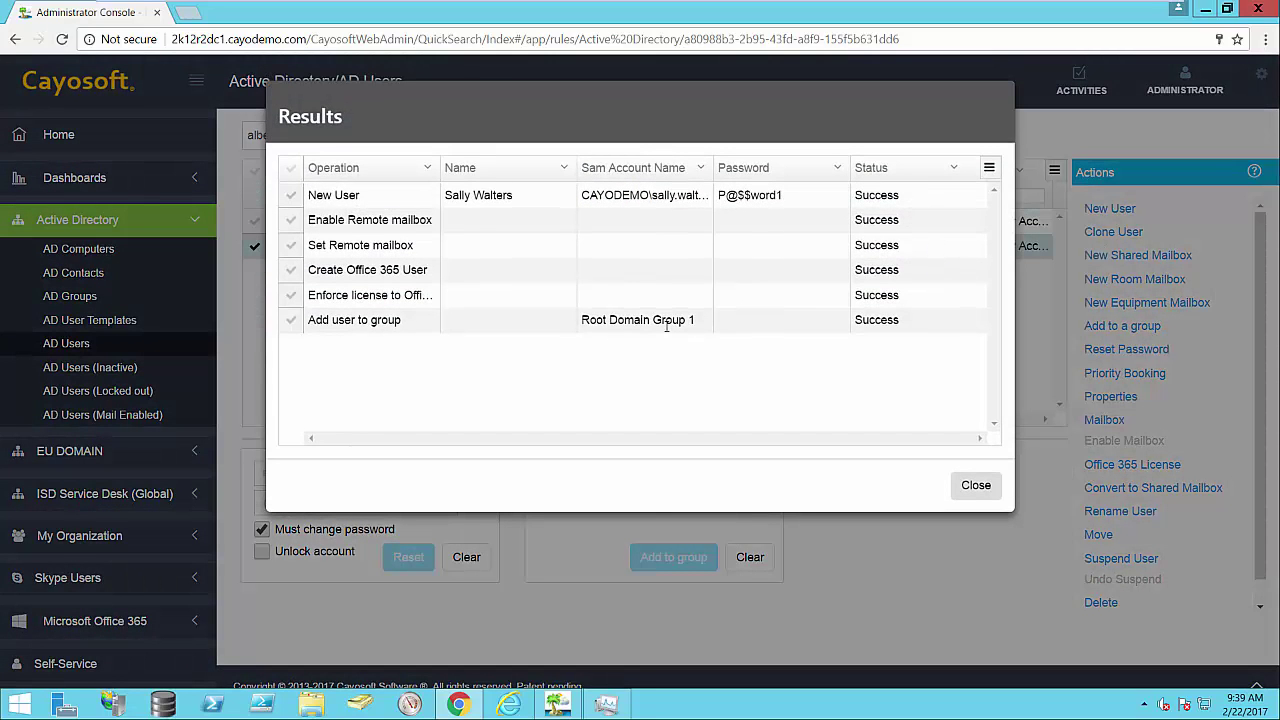
drag(445, 195, 517, 194)
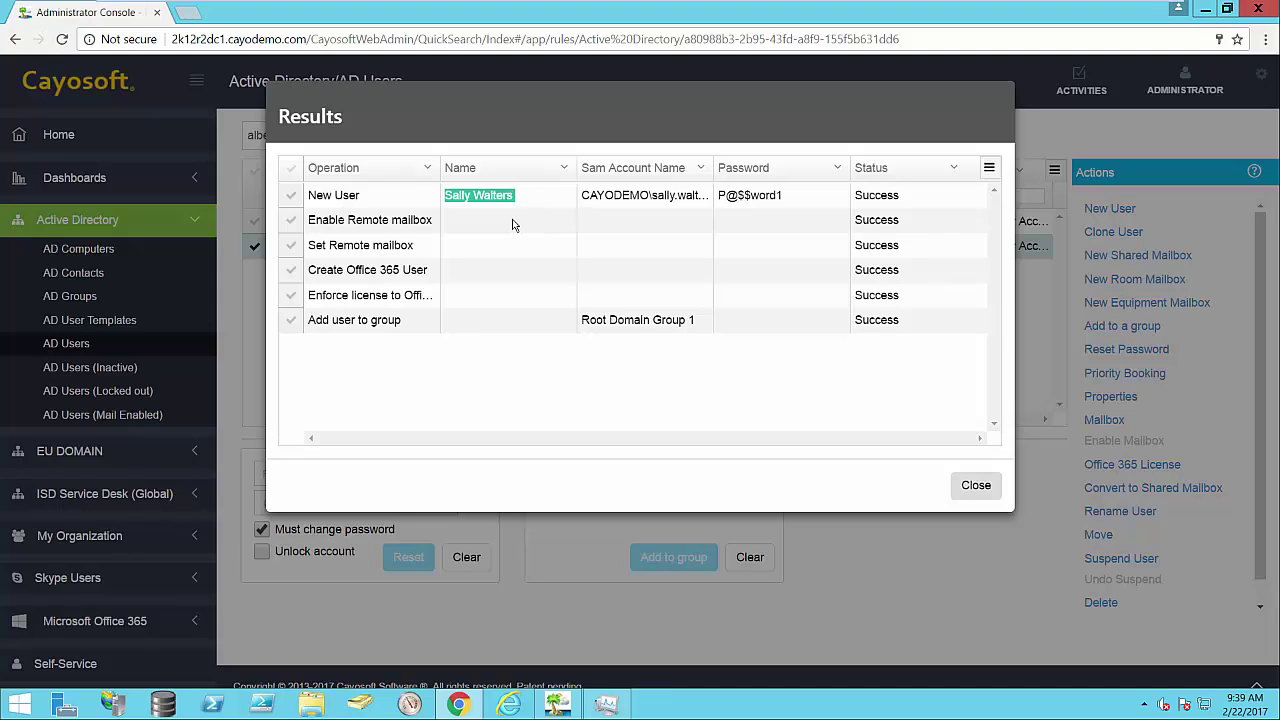
click(512, 225)
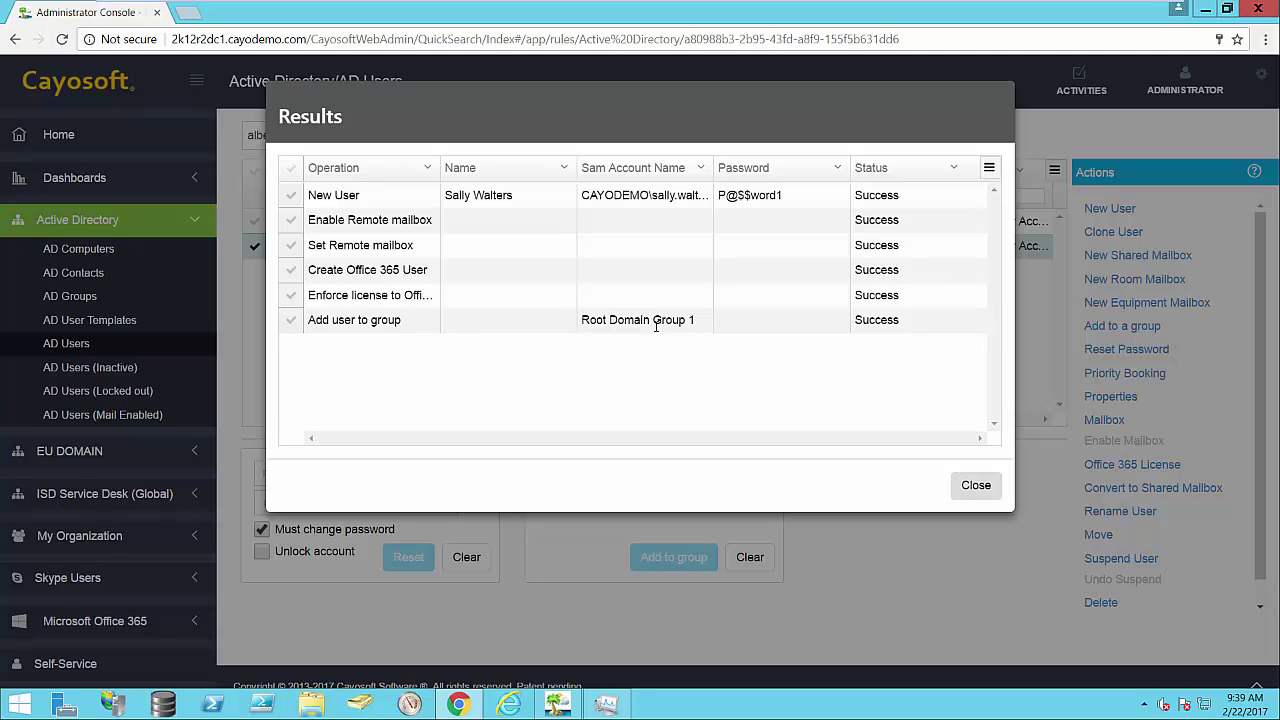
click(974, 486)
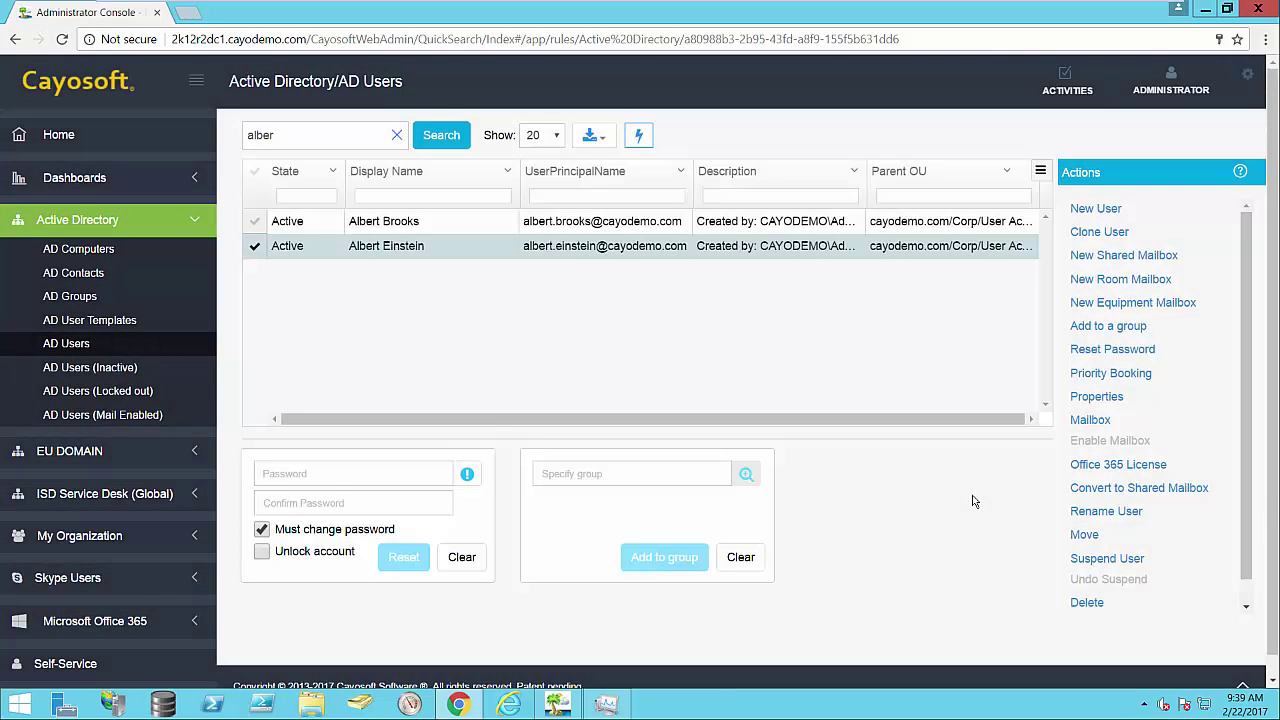
Step: Search the AD users for the new user's first name and select her row
double_click(344, 137)
text(sally)
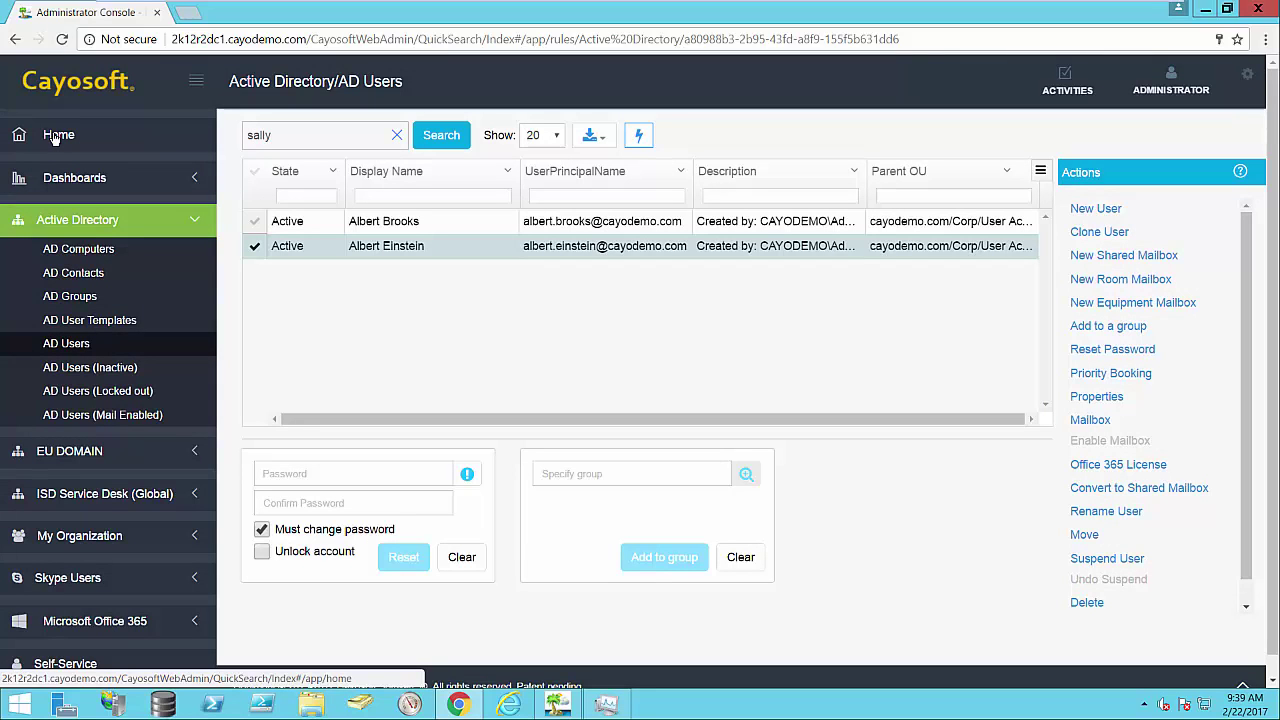
key(Return)
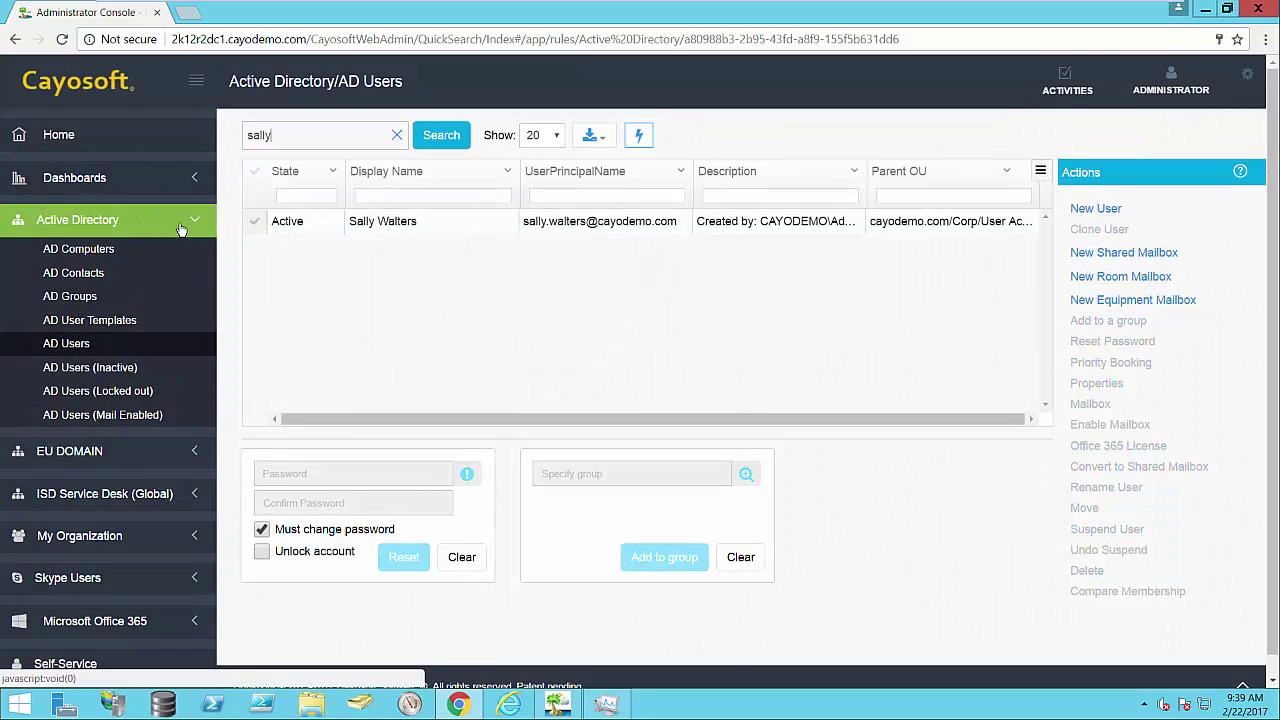
click(256, 223)
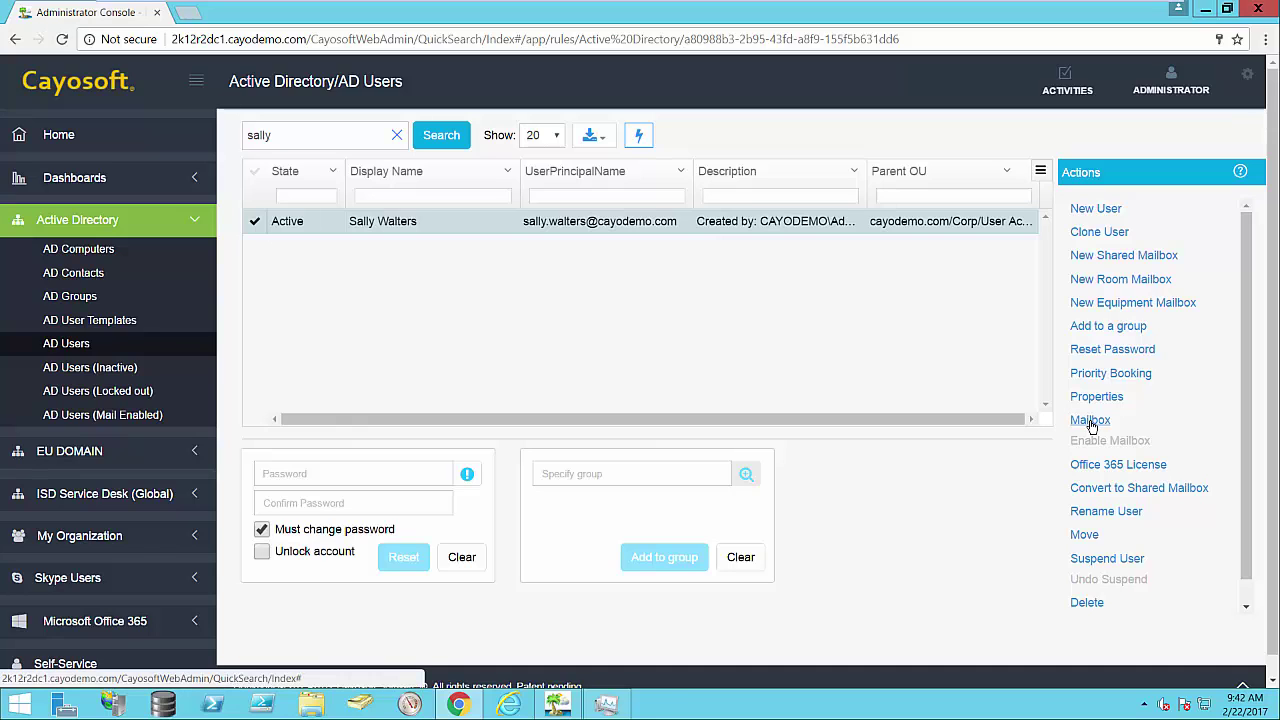
Step: Review the new user's mailbox Usage, Email address and Delivery Options: no forwarding, 500-recipient limit
click(1090, 422)
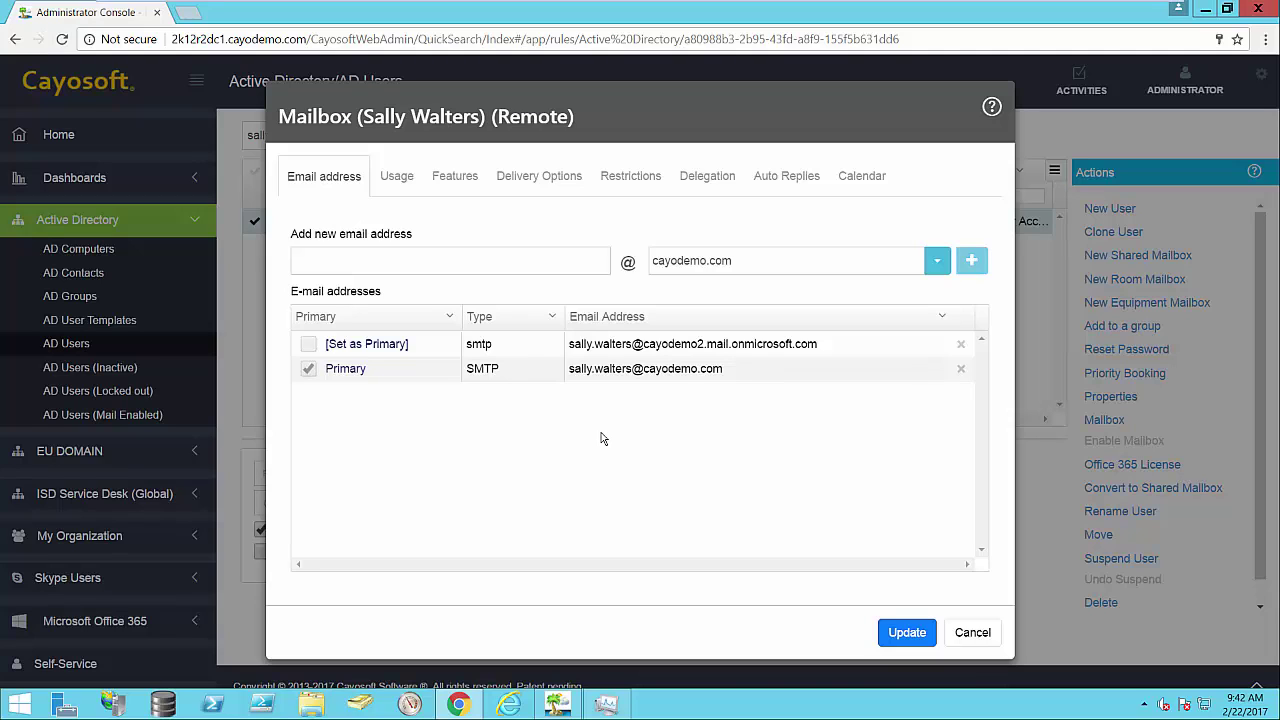
click(397, 177)
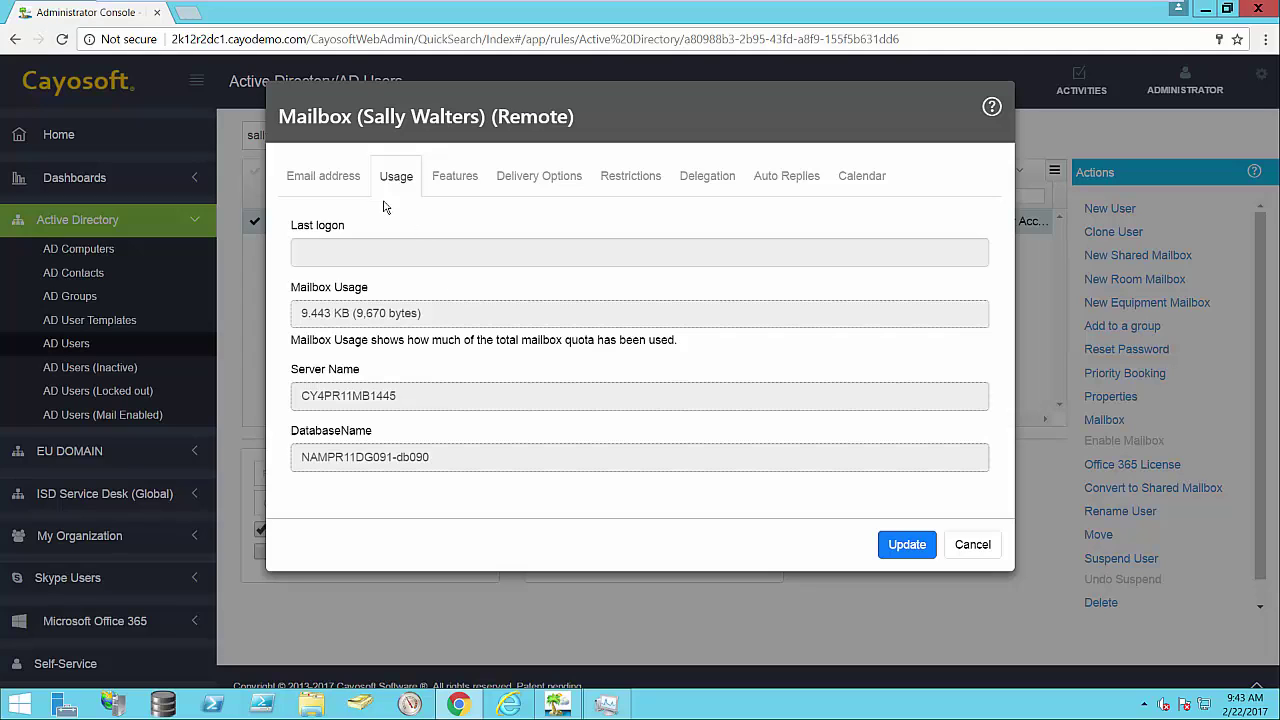
click(340, 182)
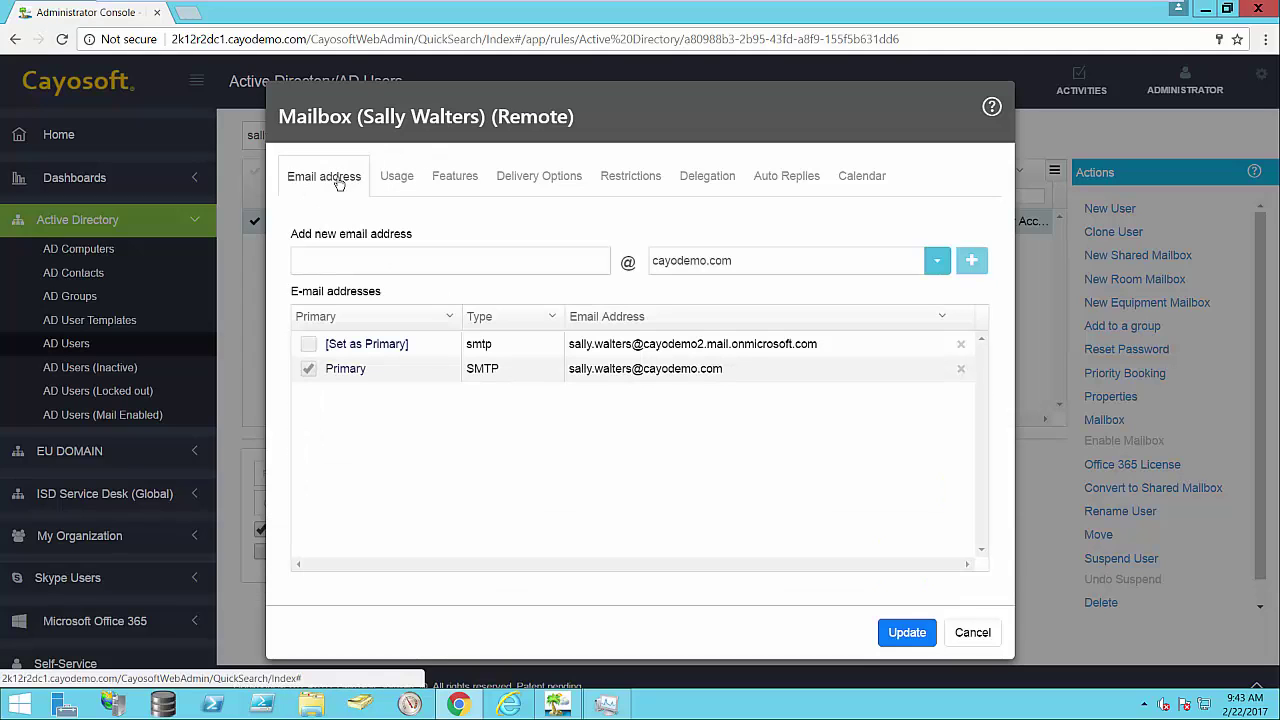
click(398, 178)
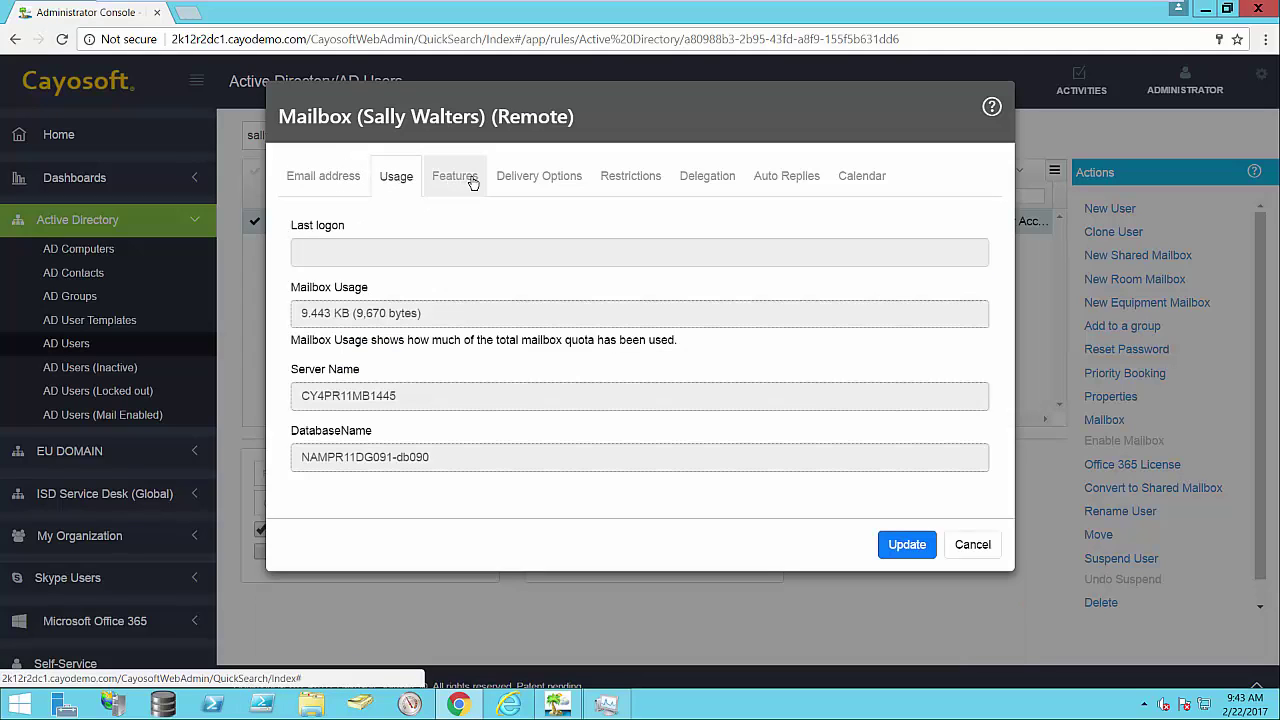
click(524, 182)
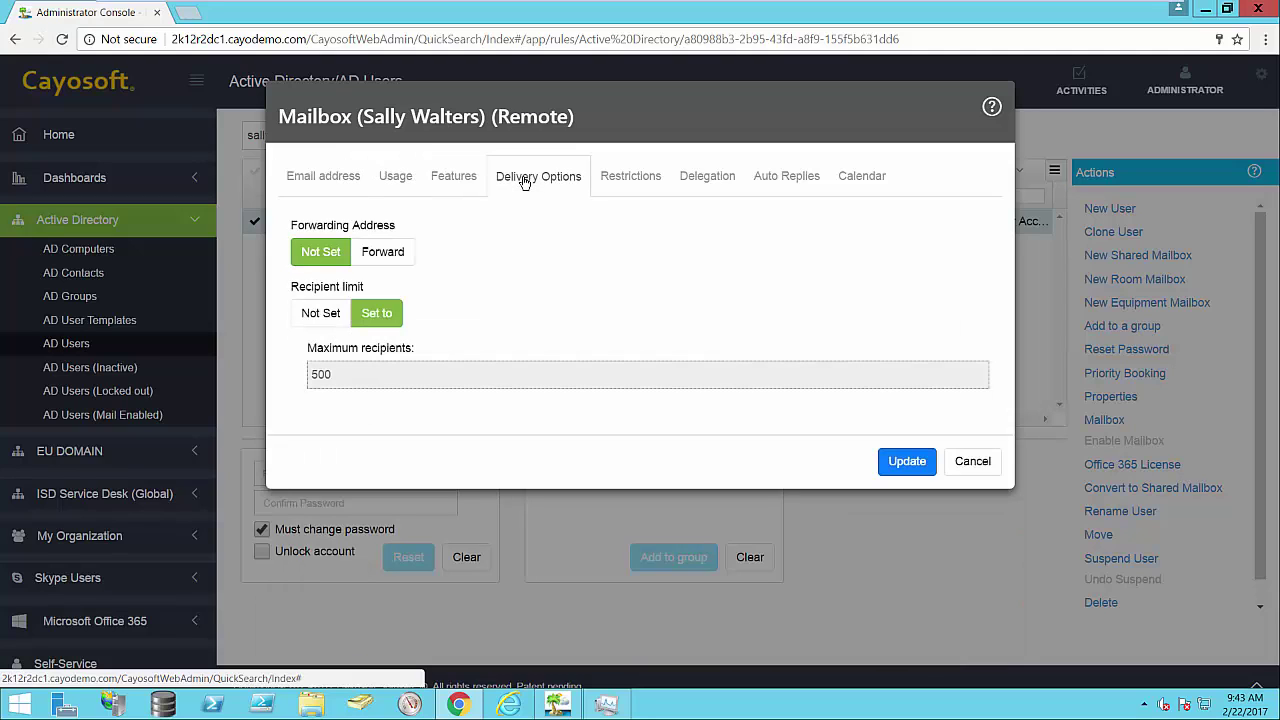